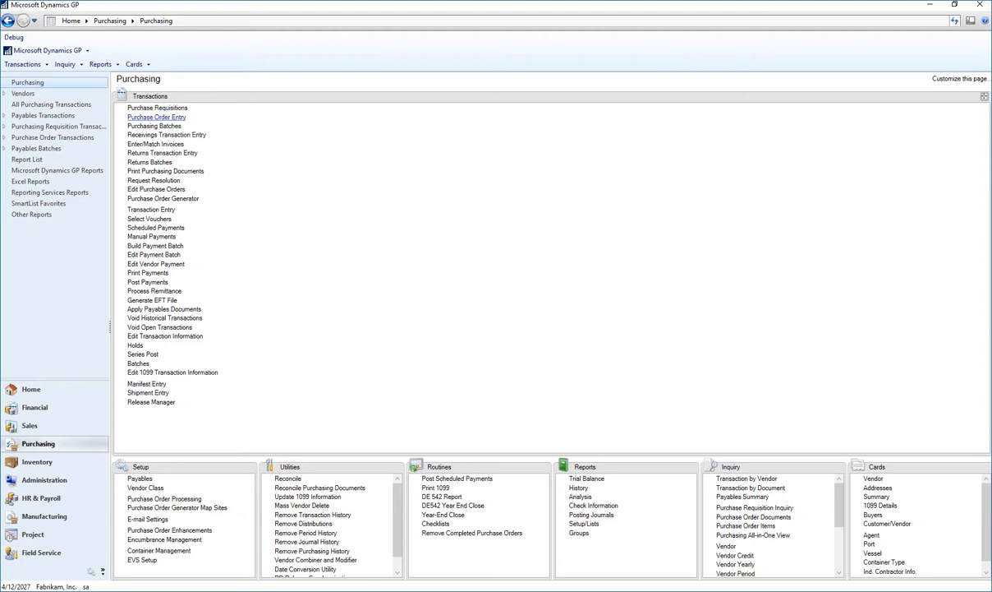
# - Open Purchase Order Entry and retrieve the existing Carlson Specialties purchase order by its PO number
pyautogui.click(156, 116)
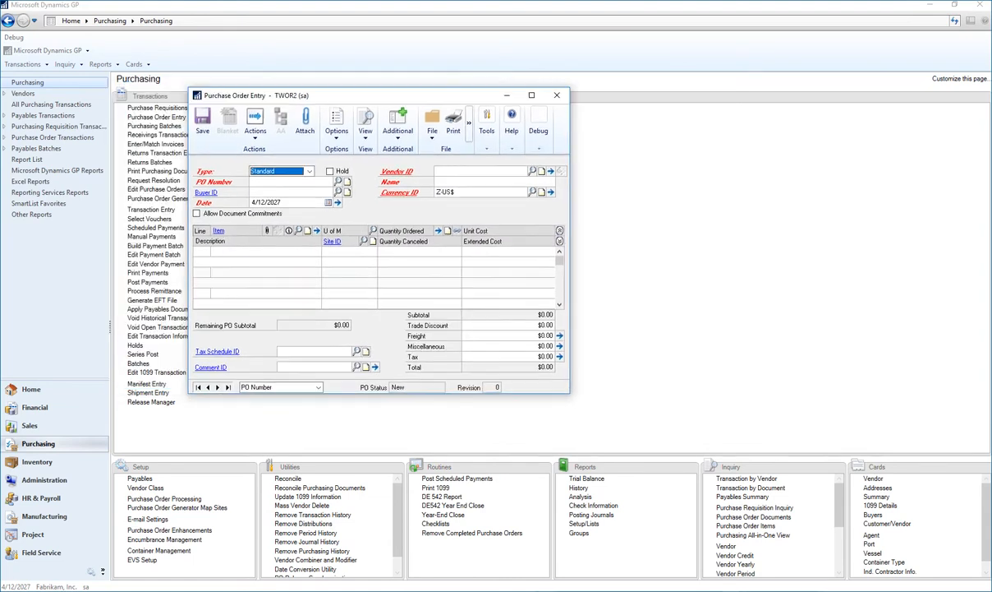
pyautogui.moveTo(369, 95); pyautogui.dragTo(459, 85)
pyautogui.press('Tab')
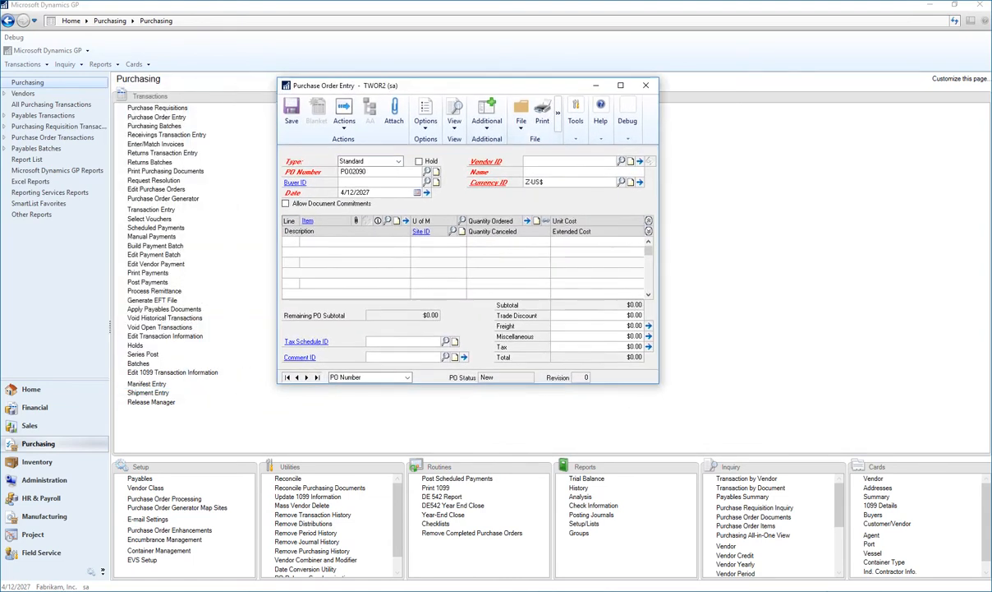
pyautogui.click(368, 171)
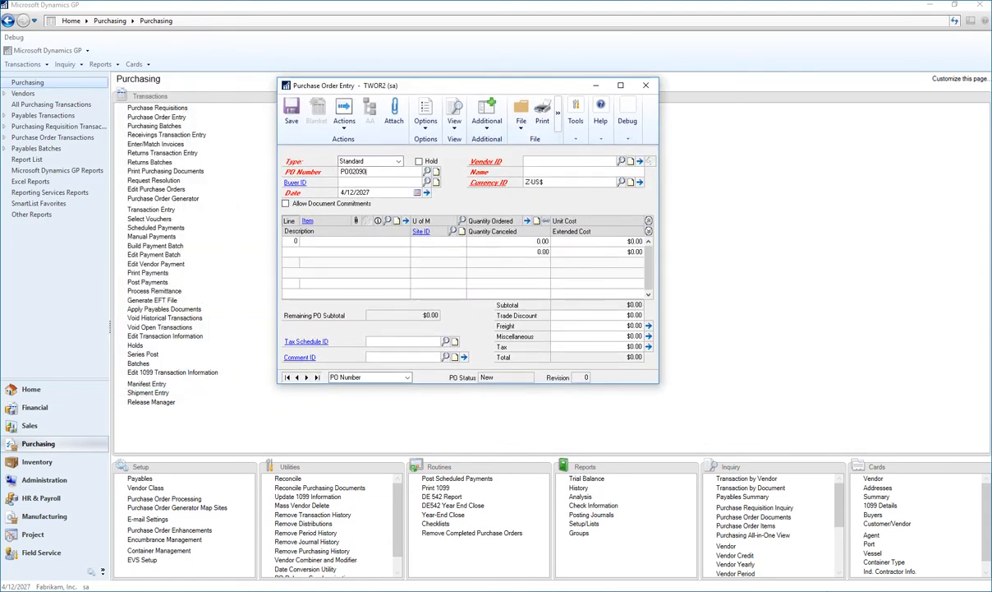
pyautogui.press('BackSpace')
pyautogui.press('BackSpace')
pyautogui.write('88')
pyautogui.press('Tab')
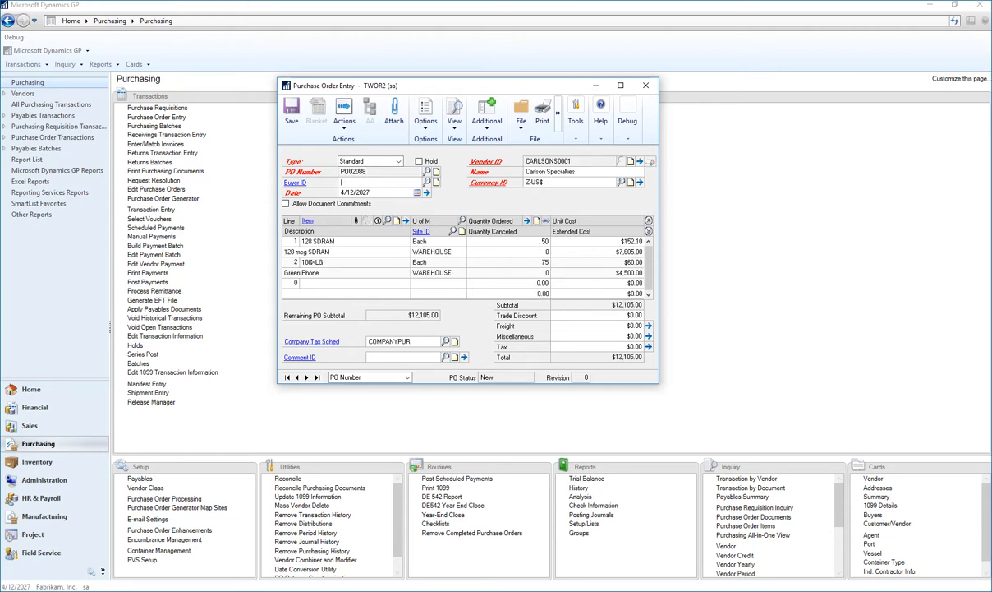
# - Inspect the purchasing cube and weight in item 128 SDRAM's landed cost apportionment options, and close the item and purchase order
pyautogui.click(319, 241)
pyautogui.click(307, 221)
pyautogui.click(345, 234)
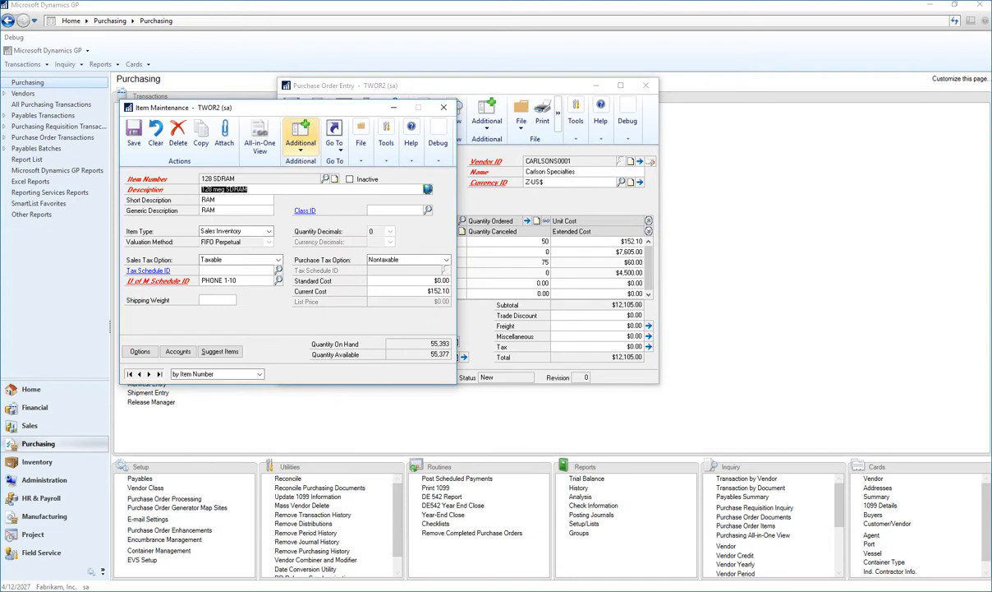
pyautogui.click(300, 138)
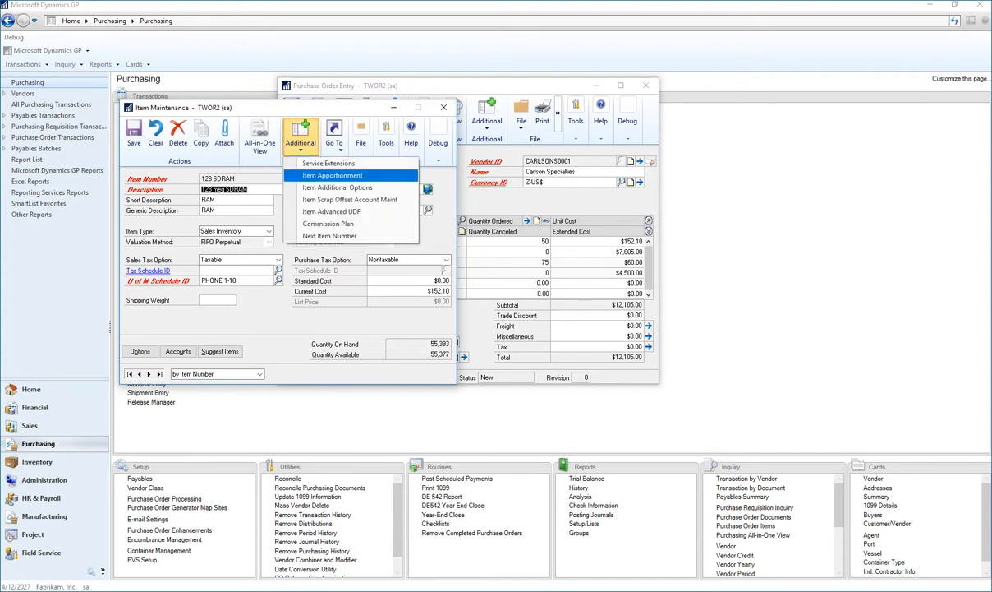
pyautogui.click(332, 175)
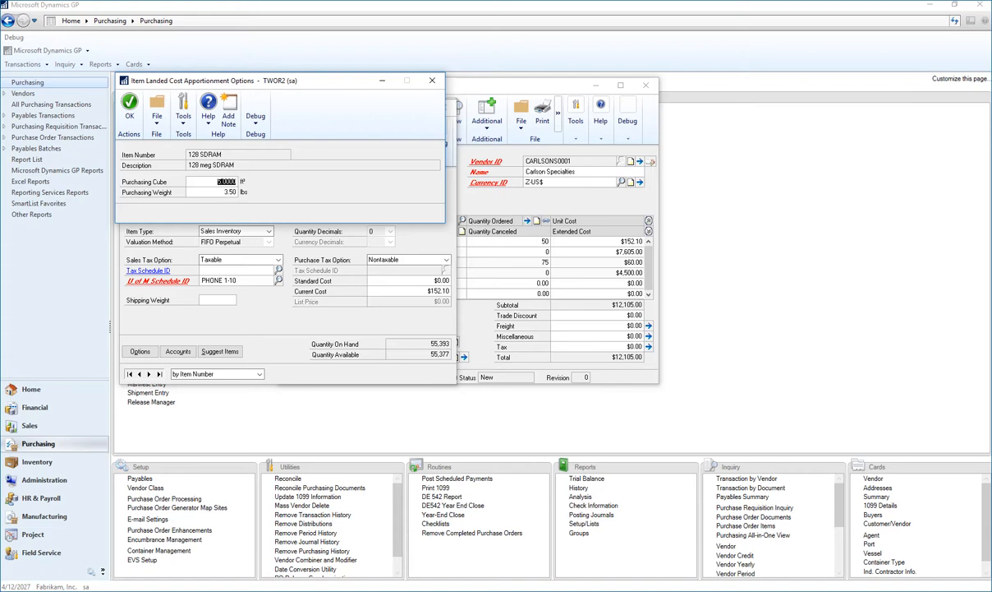
pyautogui.click(432, 81)
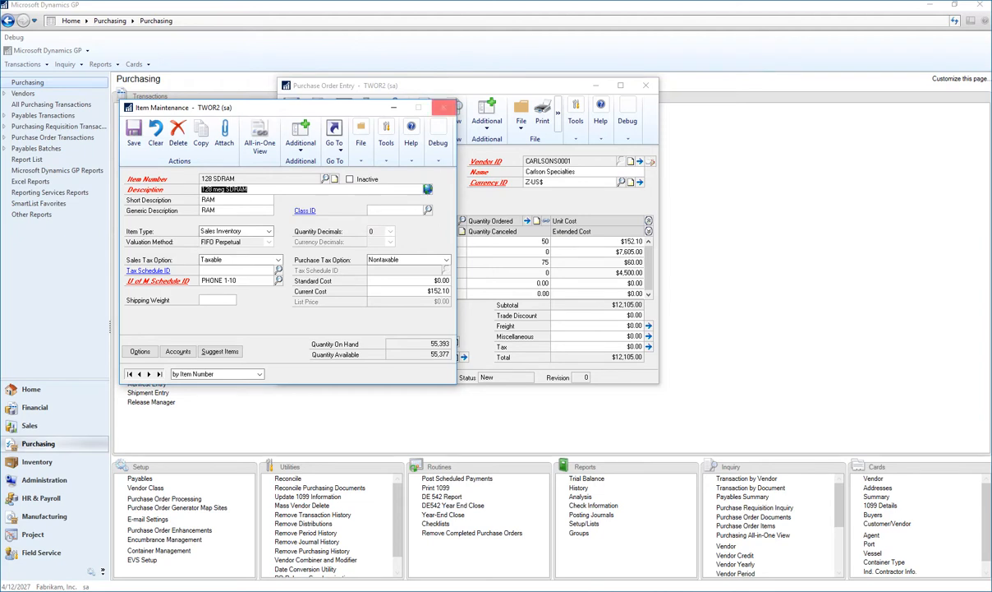
pyautogui.click(444, 108)
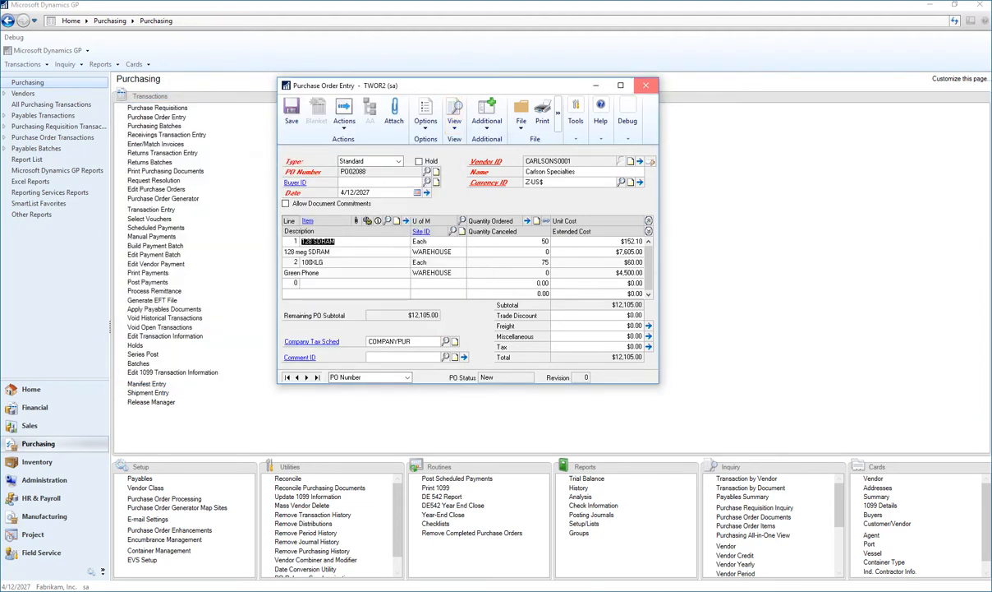
pyautogui.click(646, 86)
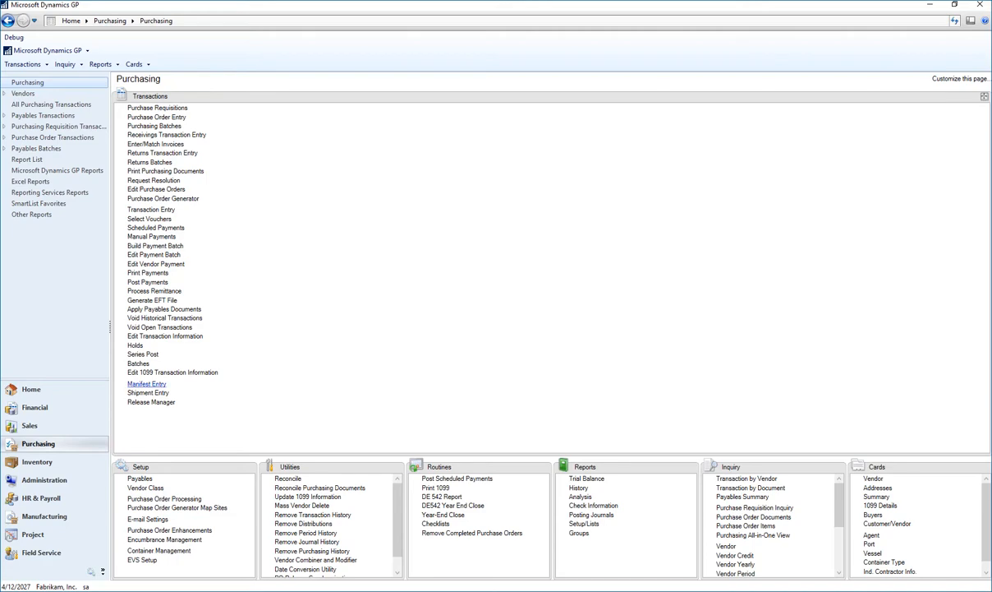
# - Start a new manifest in Manifest Entry with the default manifest number and container 09202020
pyautogui.click(152, 384)
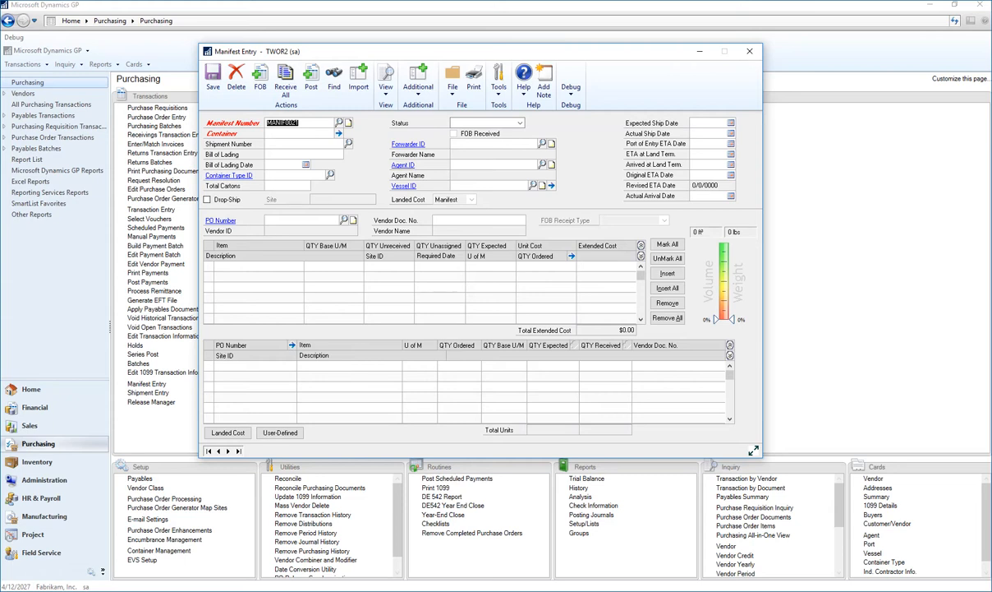
pyautogui.press('Tab')
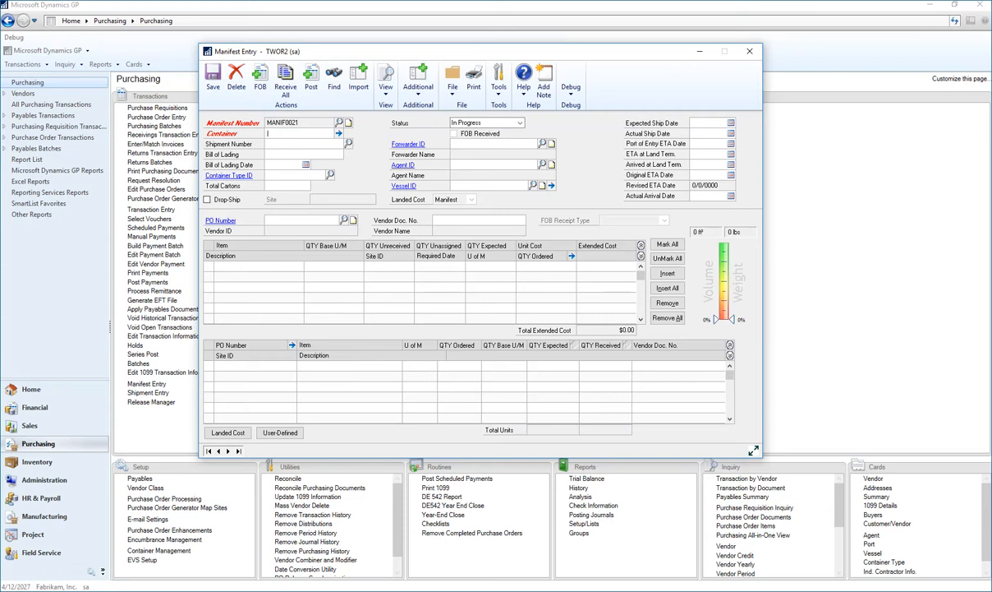
pyautogui.write('09202020')
pyautogui.press('Tab')
pyautogui.press('Tab')
# - Review the 20 FOOT container type's payload and volume record, and assign that type to the manifest
pyautogui.click(330, 175)
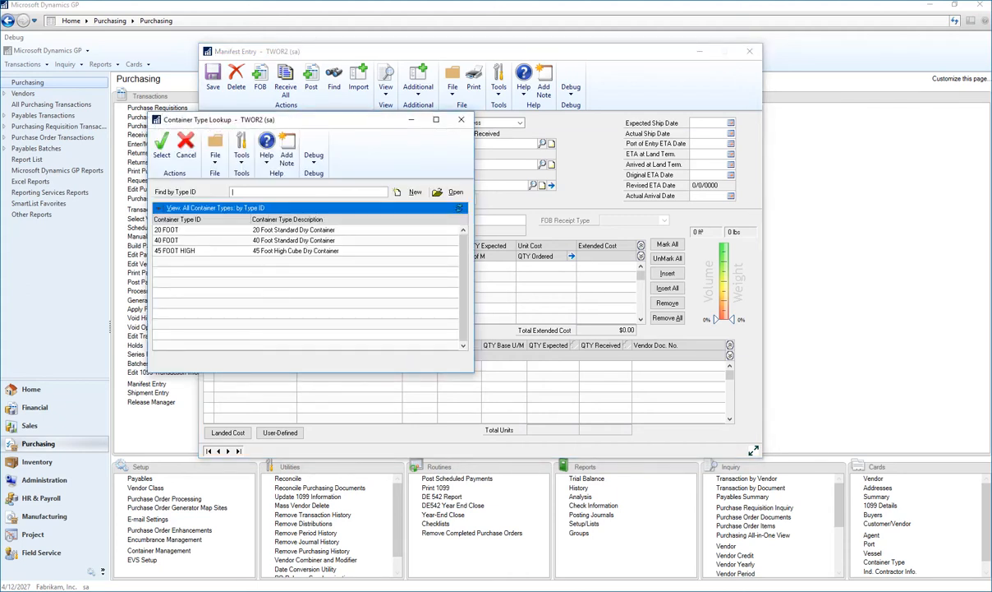
pyautogui.click(183, 230)
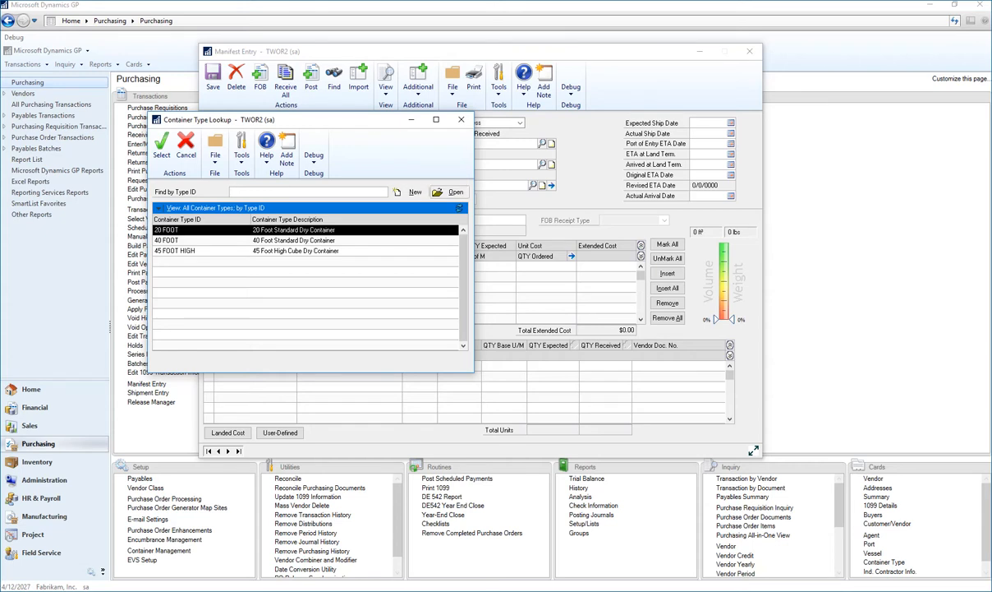
pyautogui.click(452, 191)
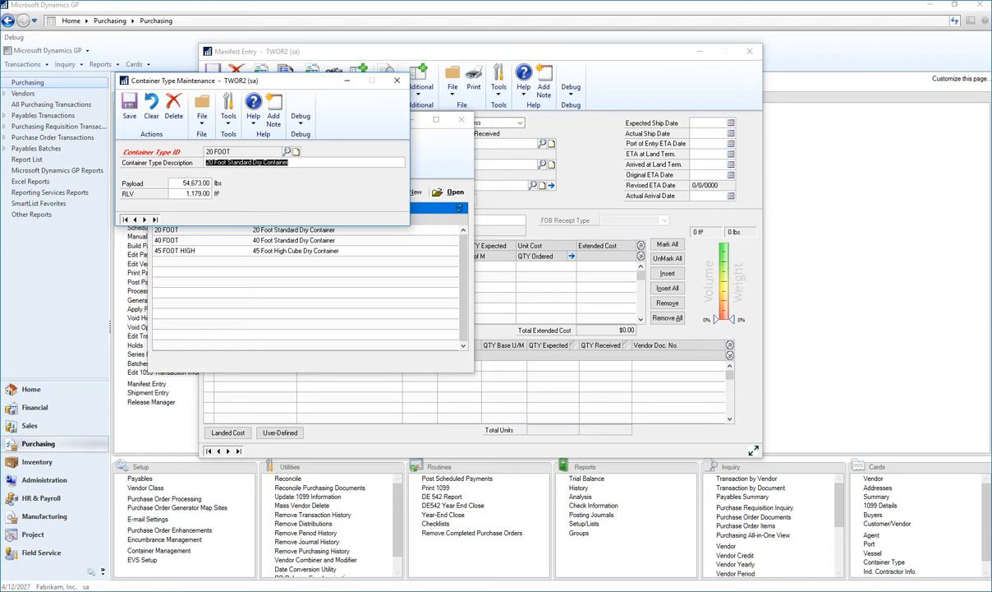
pyautogui.click(129, 107)
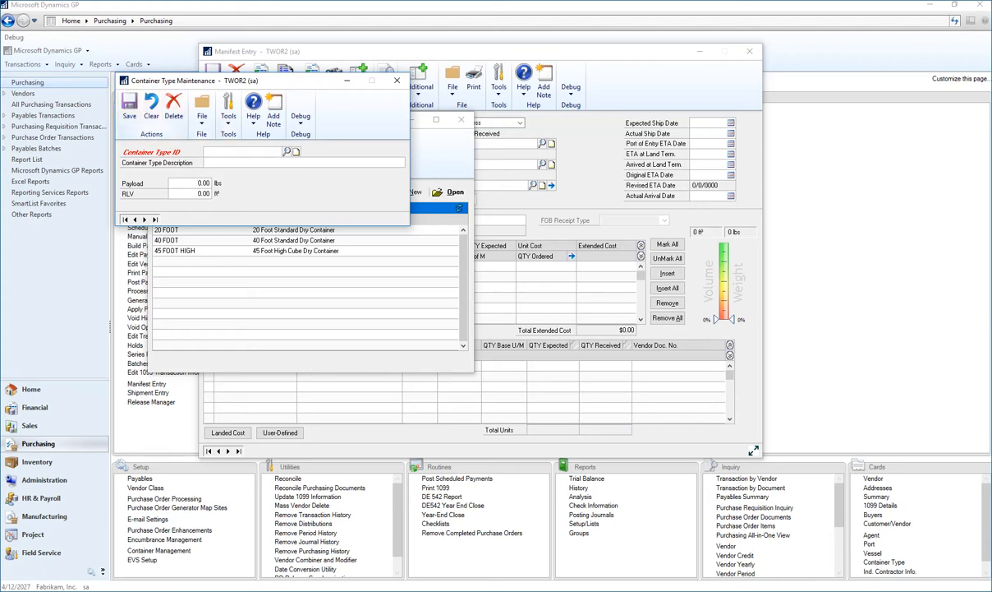
pyautogui.click(396, 81)
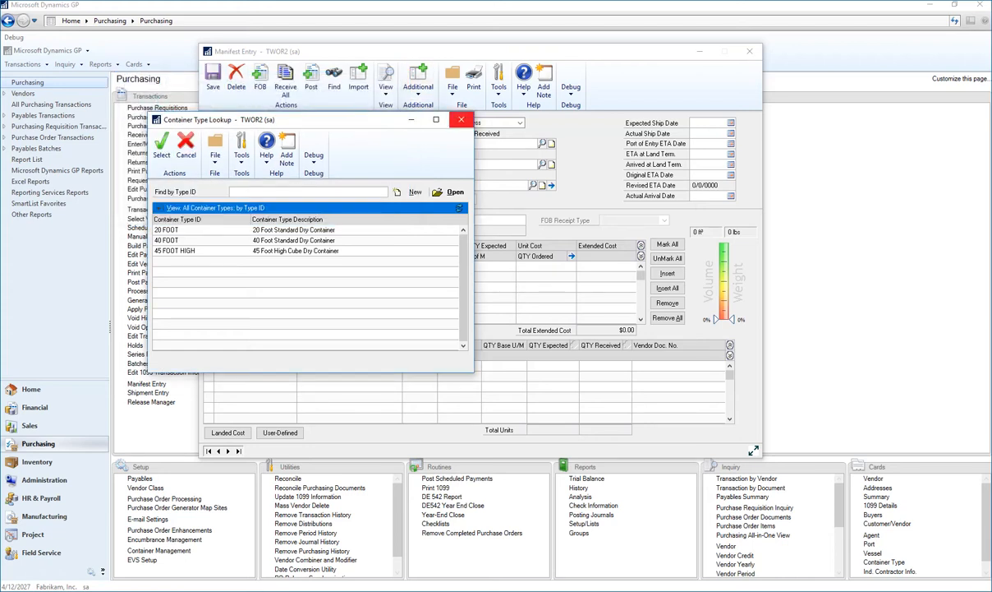
pyautogui.doubleClick(284, 230)
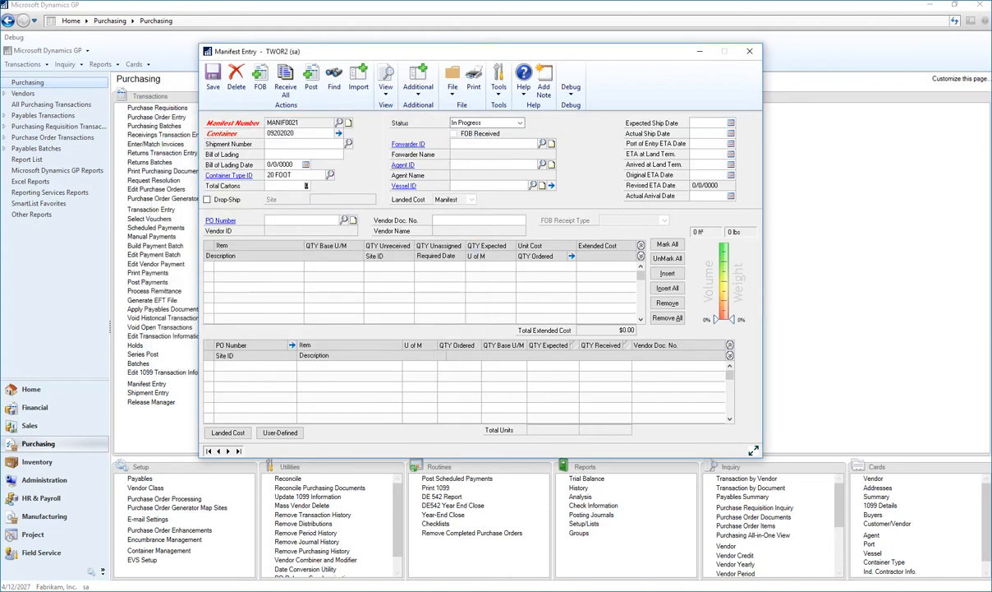
pyautogui.press('Tab')
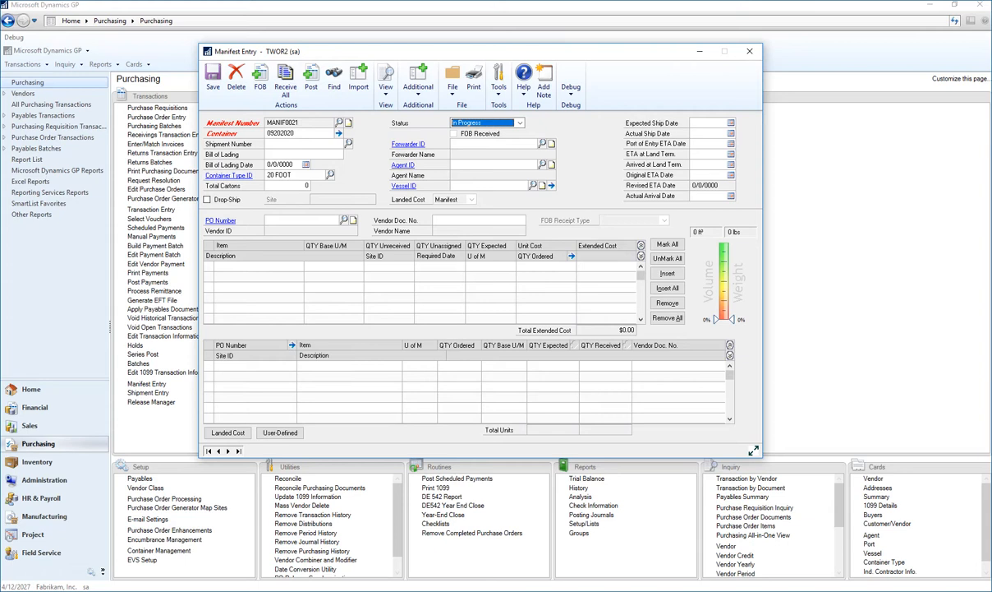
# - Look through the forwarder and agent lookups for the manifest without choosing an entry
pyautogui.click(542, 143)
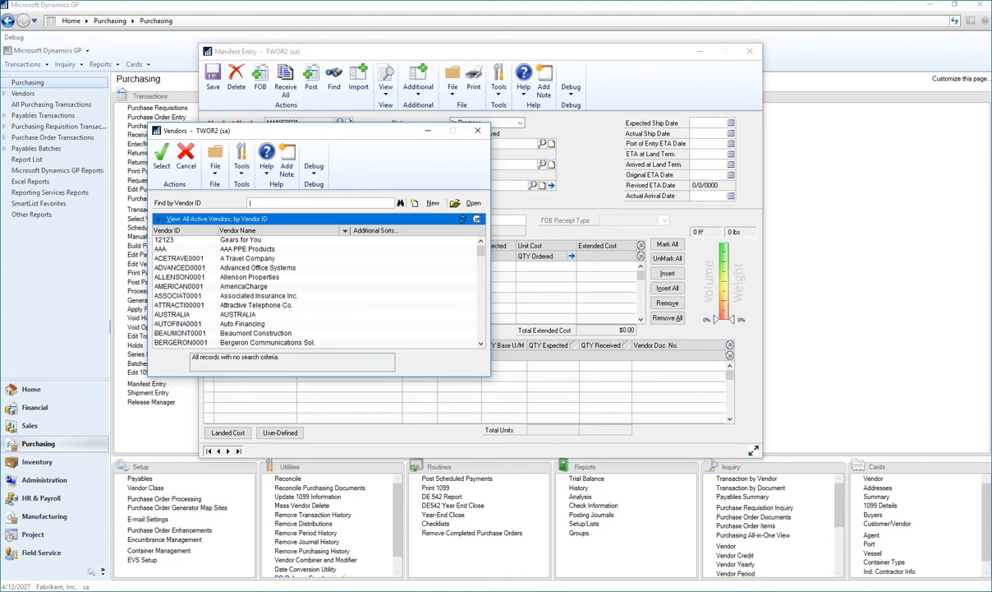
pyautogui.click(478, 130)
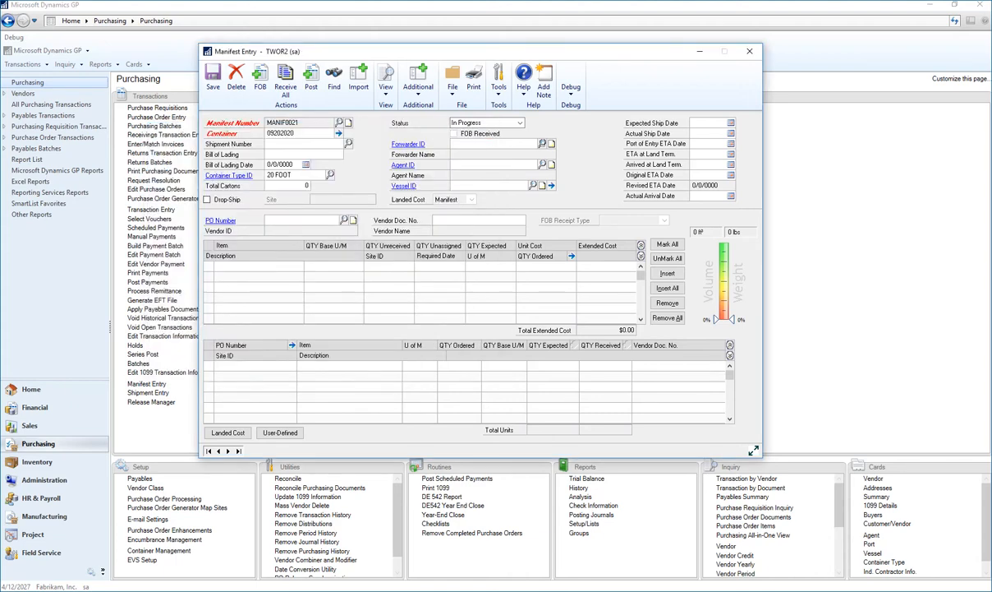
pyautogui.click(542, 164)
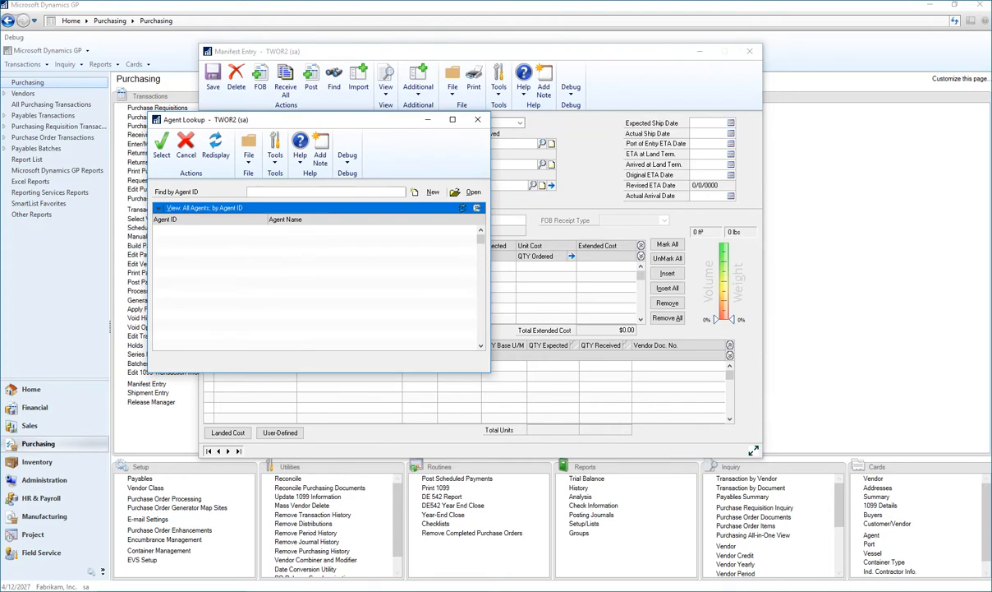
pyautogui.click(477, 119)
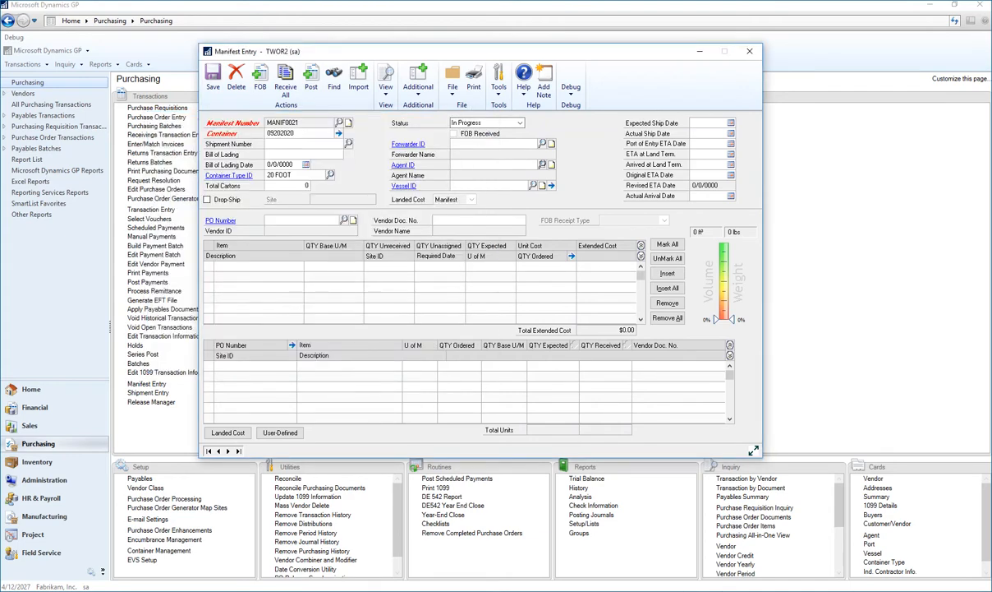
# - Examine the maintenance record of vessel HK, including its port of registry, from the vessel lookup
pyautogui.click(533, 186)
pyautogui.click(298, 230)
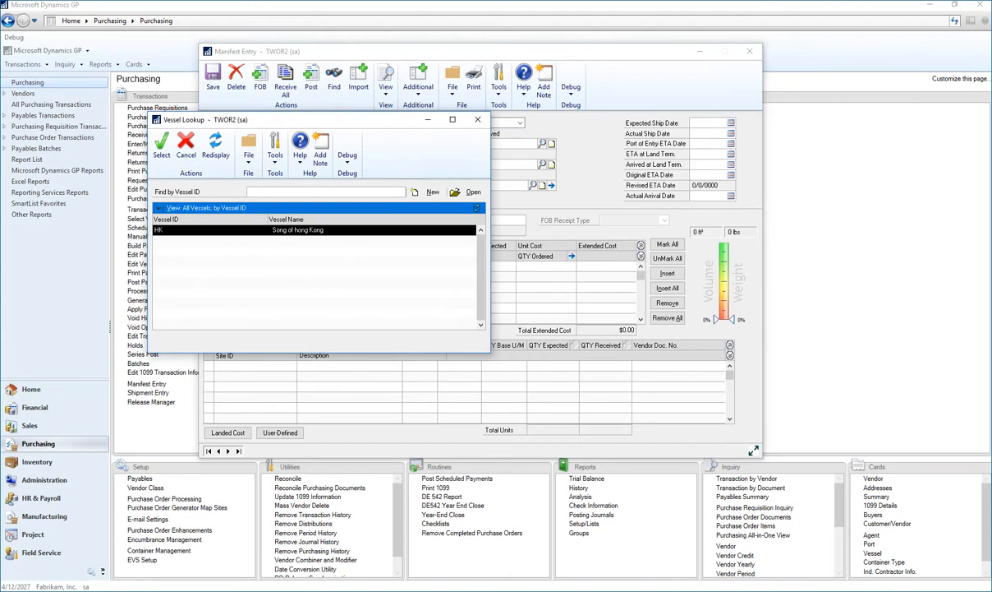
pyautogui.click(466, 192)
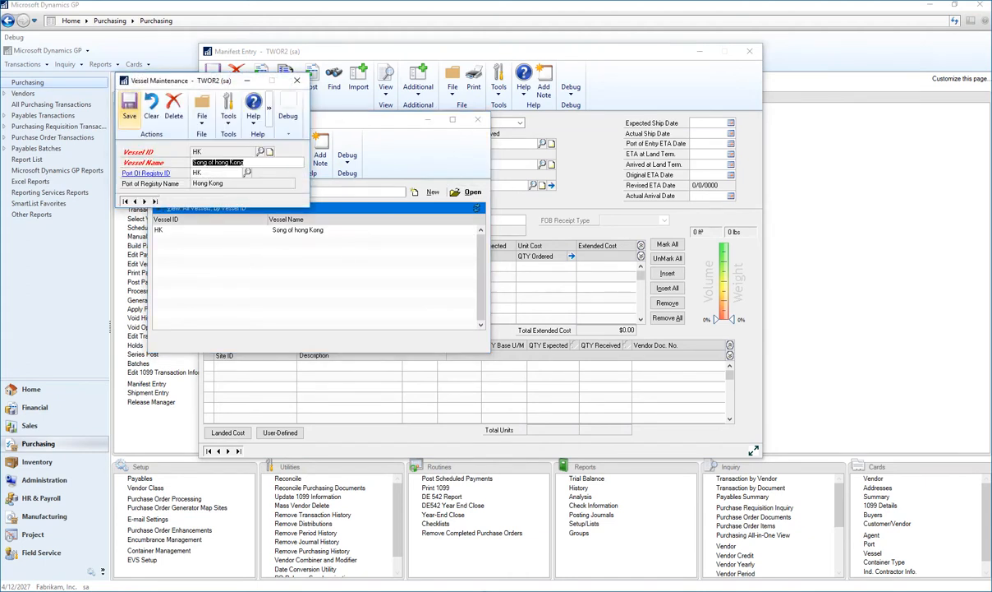
pyautogui.click(129, 105)
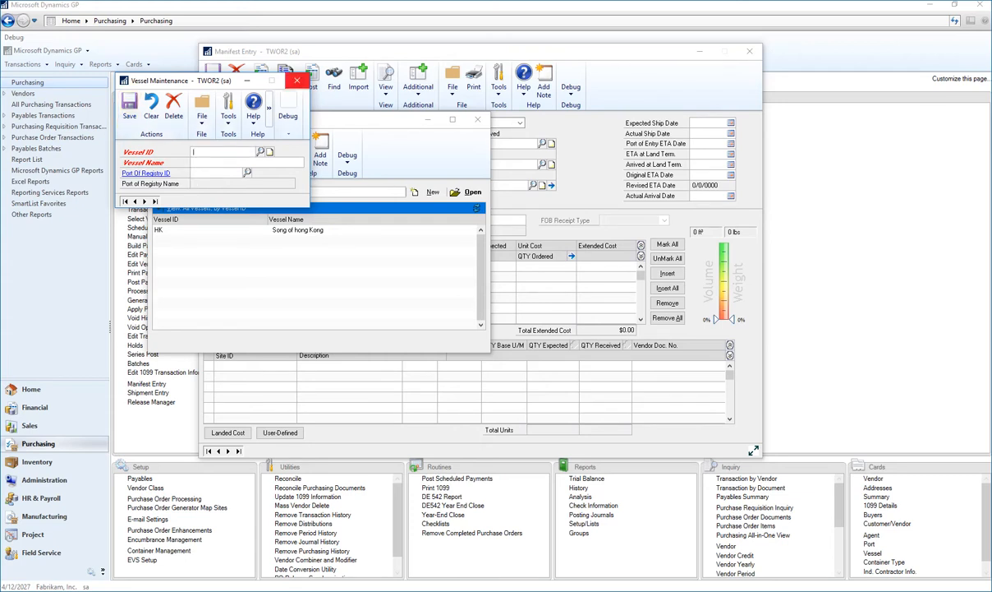
pyautogui.click(297, 80)
pyautogui.click(478, 120)
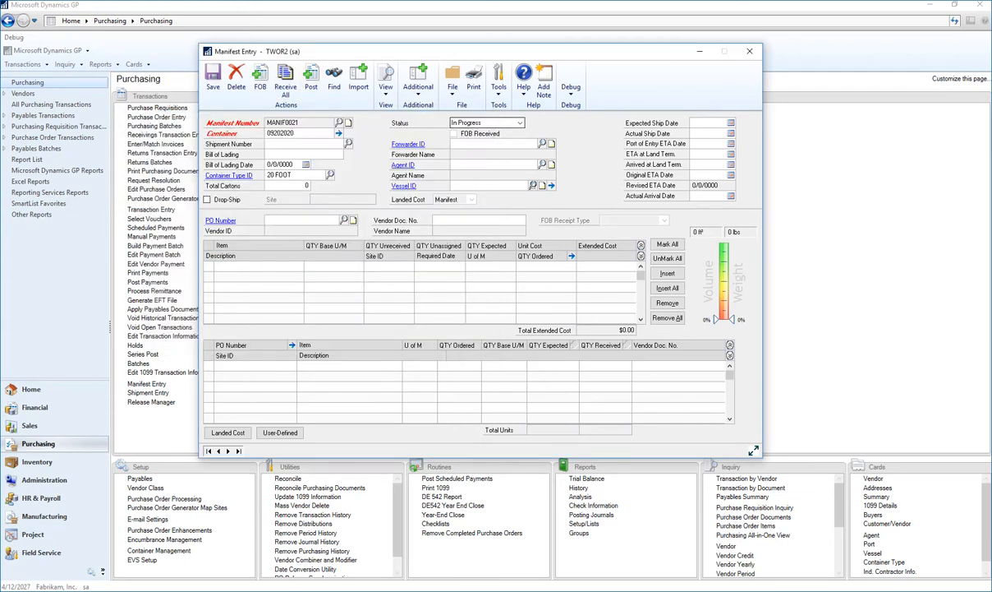
# - Assign vessel HK to the manifest and check its port of origin and port of entry details
pyautogui.click(533, 185)
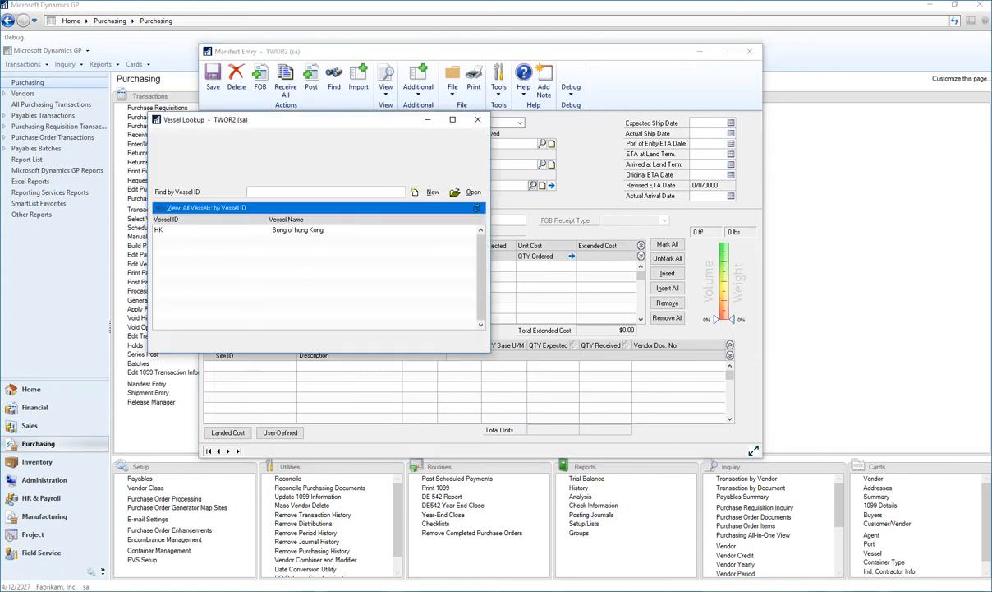
pyautogui.doubleClick(167, 230)
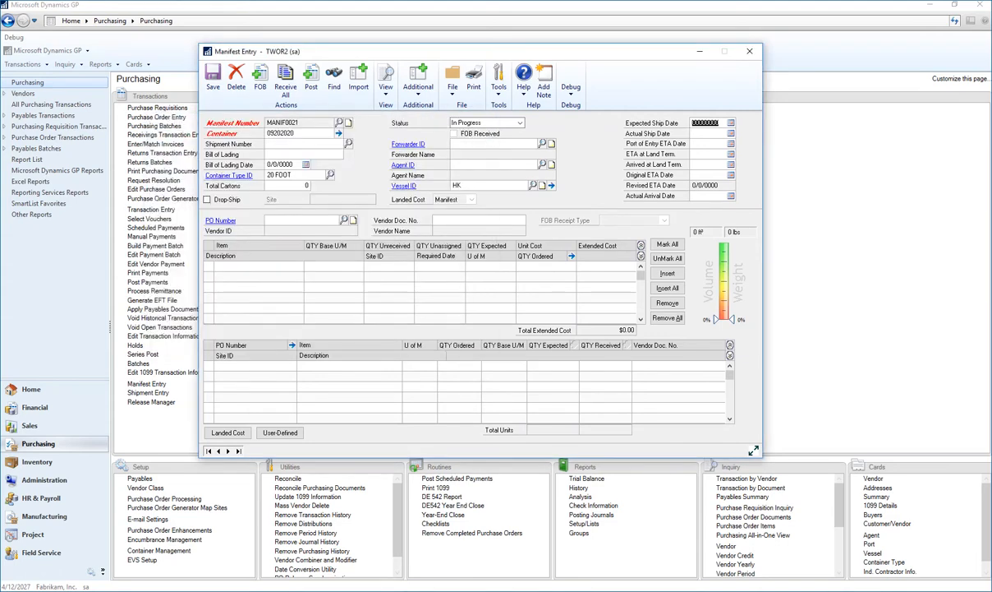
pyautogui.click(551, 186)
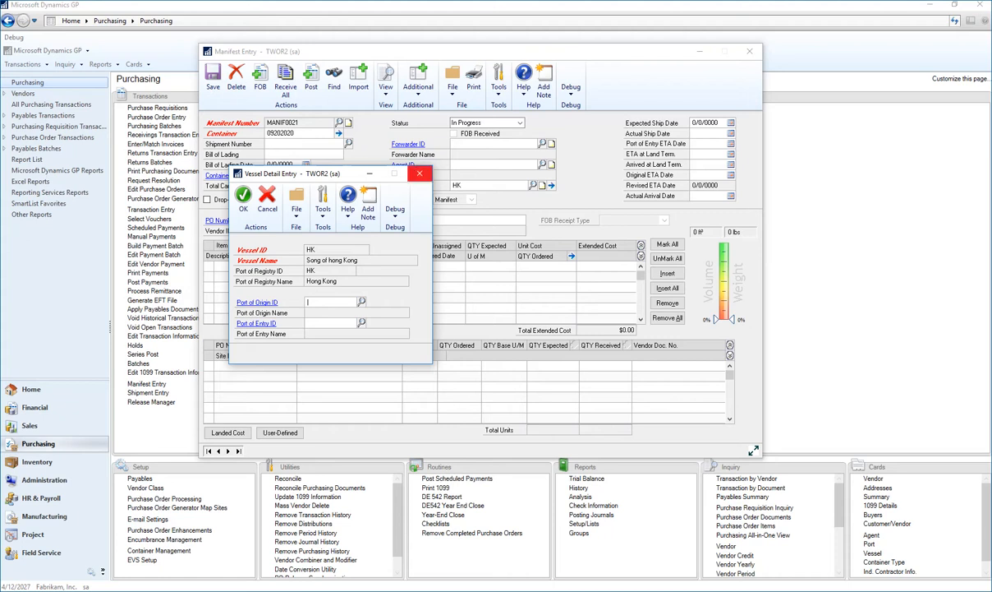
pyautogui.click(419, 174)
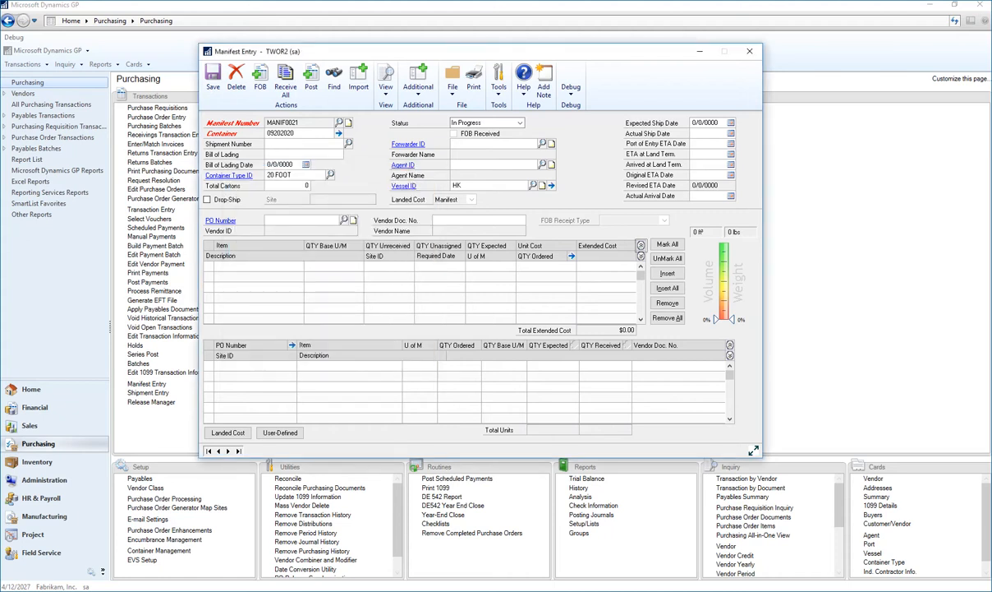
# - Set the manifest's expected ship date to 4/30/2027, port of entry ETA to 5/31/2027 and ETA at land terminal to 6/5/2027
pyautogui.press('Tab')
pyautogui.write('04302027')
pyautogui.press('Tab')
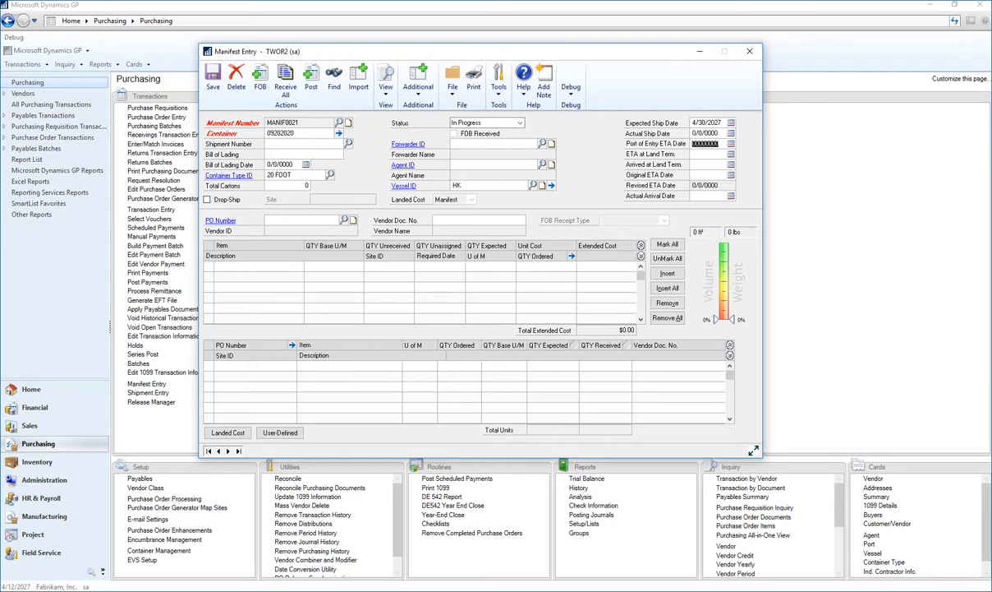
pyautogui.write('053127')
pyautogui.press('Tab')
pyautogui.write('06052027')
pyautogui.press('Tab')
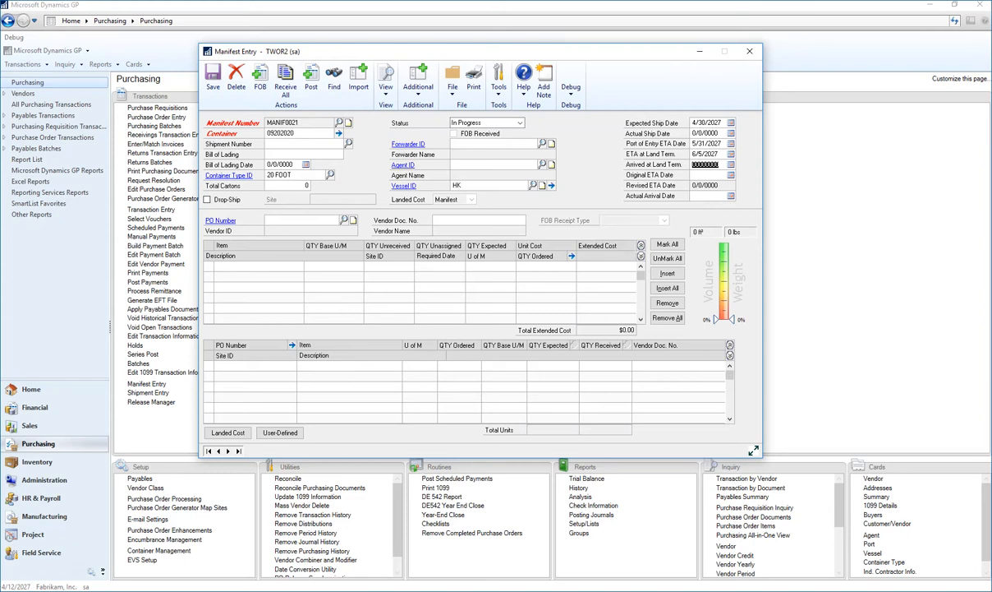
# - Set the original ETA date to 6/30/2027 and use it as the promised date for all associated PO lines
pyautogui.press('Tab')
pyautogui.write('06302027')
pyautogui.press('Tab')
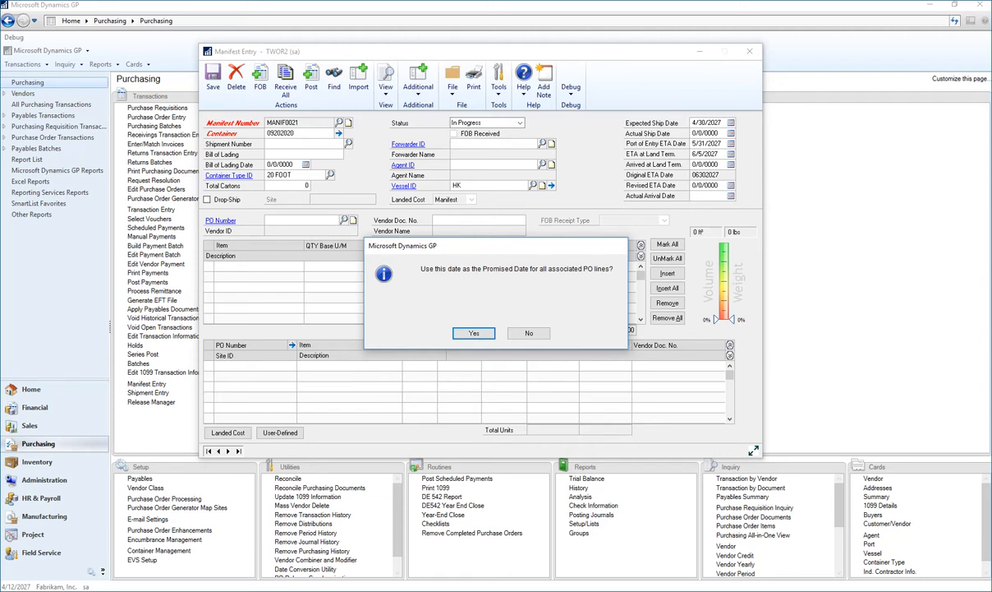
pyautogui.press('Return')
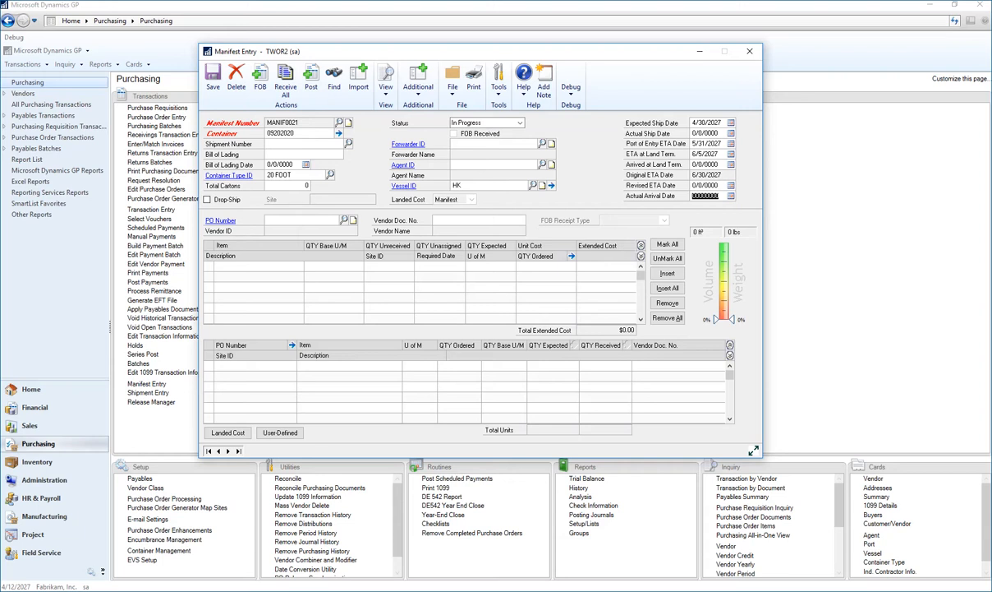
# - Load the second open Advanced Office Systems purchase order into the manifest and check the 256 SDRAM item's open manifests
pyautogui.click(343, 220)
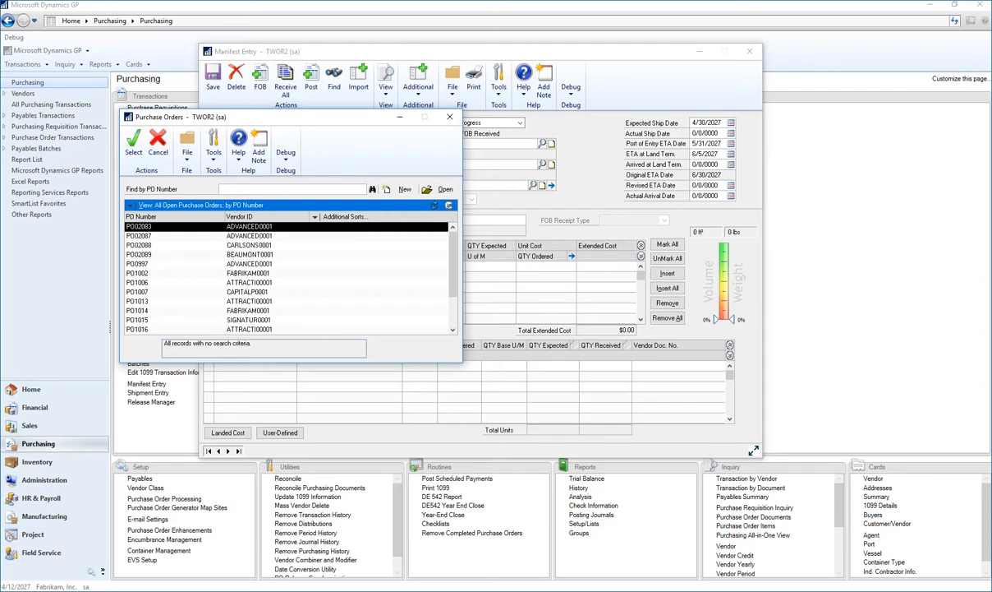
pyautogui.doubleClick(151, 235)
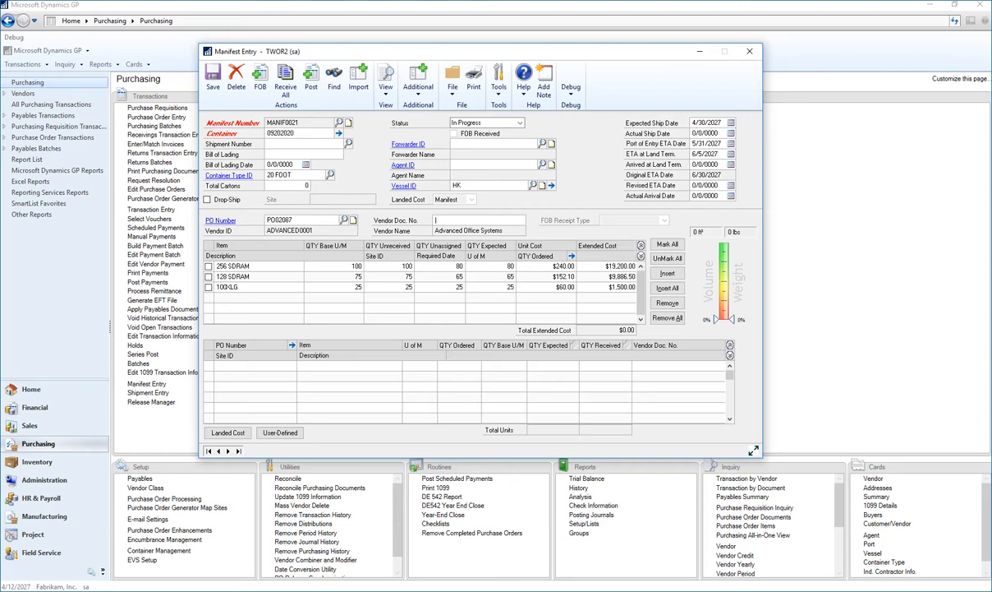
pyautogui.click(563, 266)
pyautogui.click(572, 255)
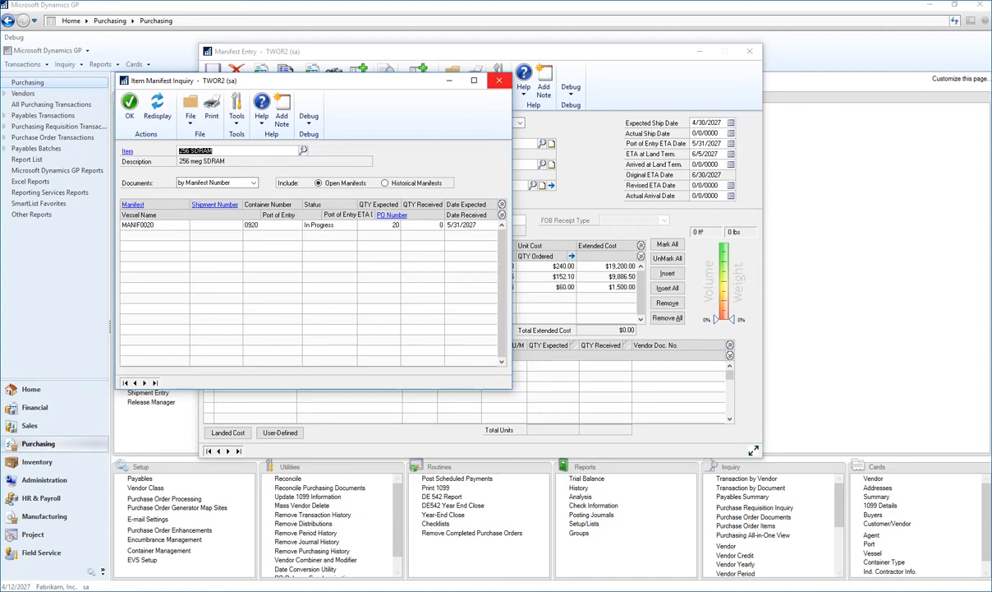
pyautogui.click(499, 80)
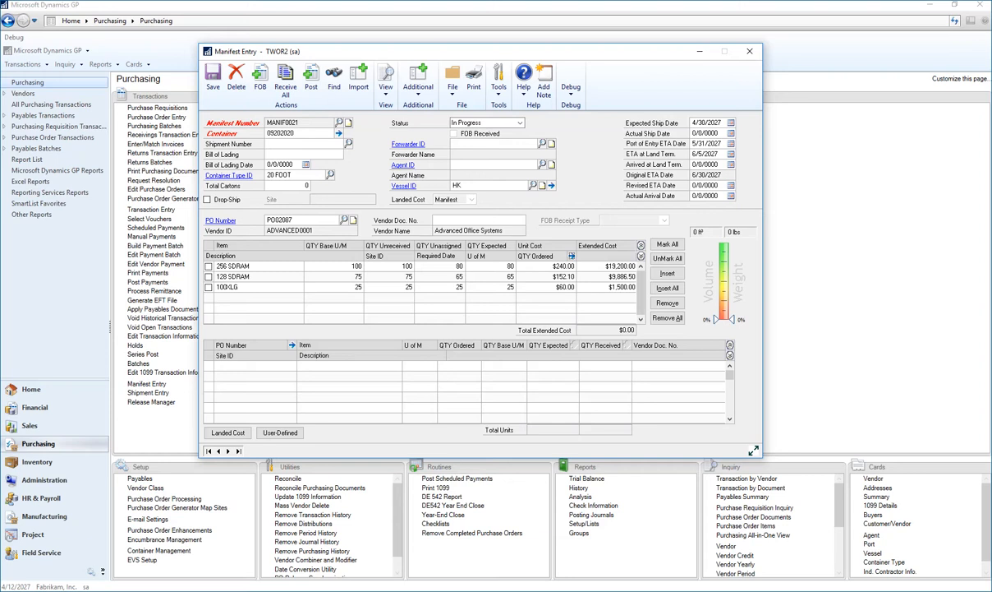
# - Add the purchase order's 256 SDRAM and 128 SDRAM lines to the manifest with expected quantities of 60 and 50
pyautogui.doubleClick(510, 267)
pyautogui.write('60')
pyautogui.press('Tab')
pyautogui.doubleClick(511, 277)
pyautogui.write('50')
pyautogui.press('Tab')
pyautogui.click(667, 273)
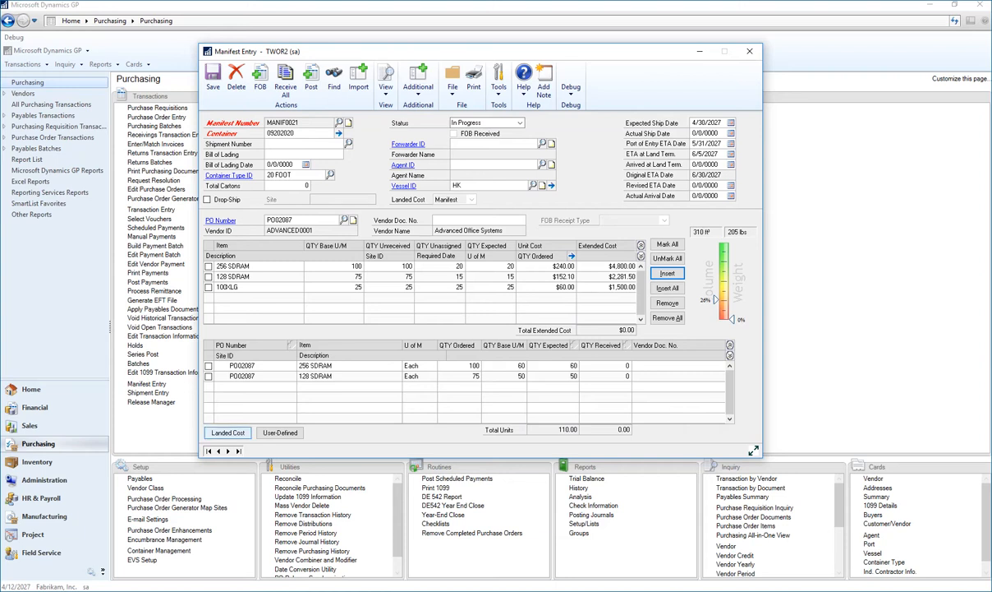
# - Add the AIR FREIGHT-US landed cost to the manifest, apportioned by Cube
pyautogui.click(227, 432)
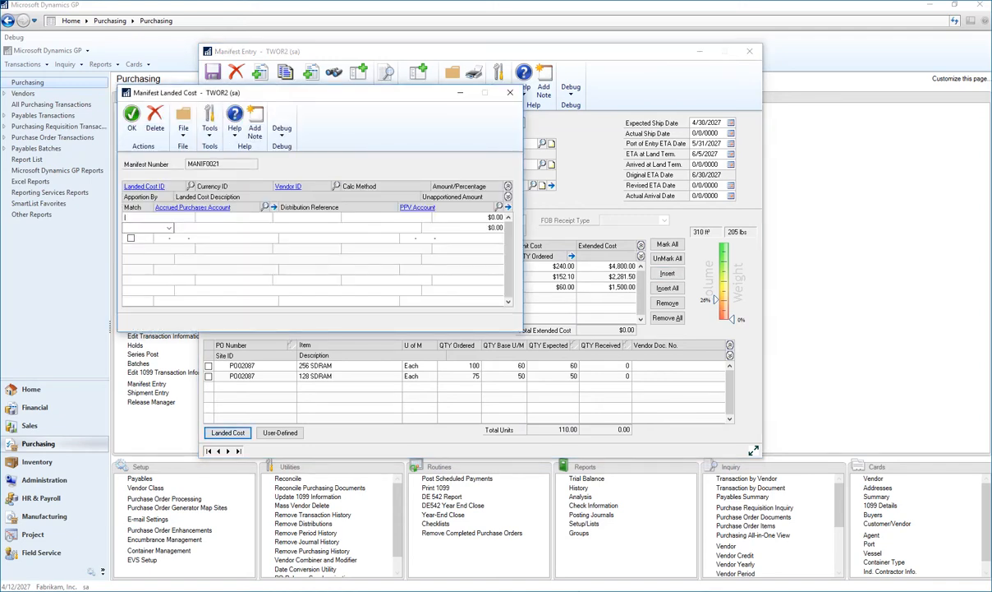
pyautogui.click(191, 186)
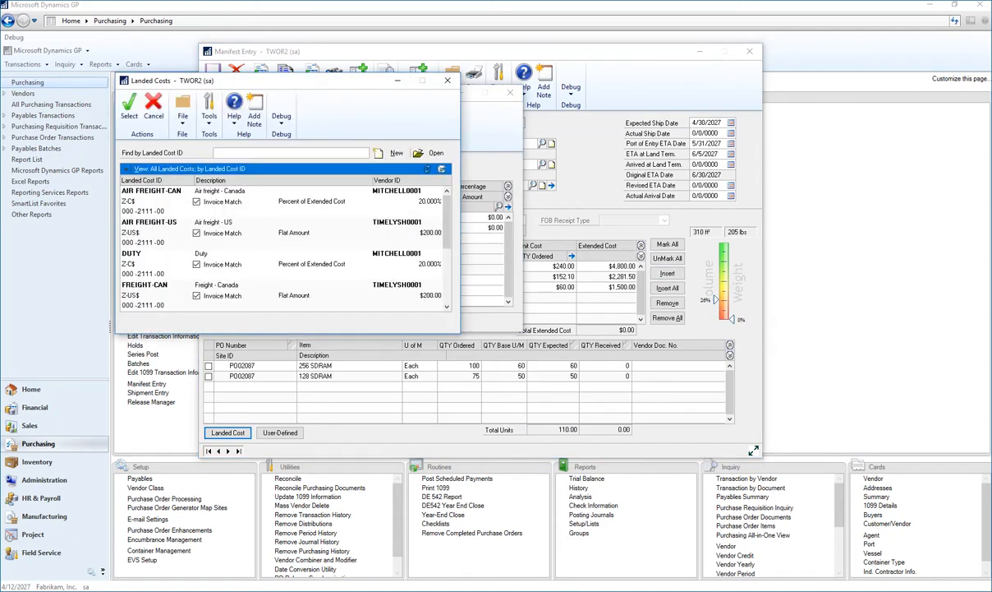
pyautogui.doubleClick(151, 223)
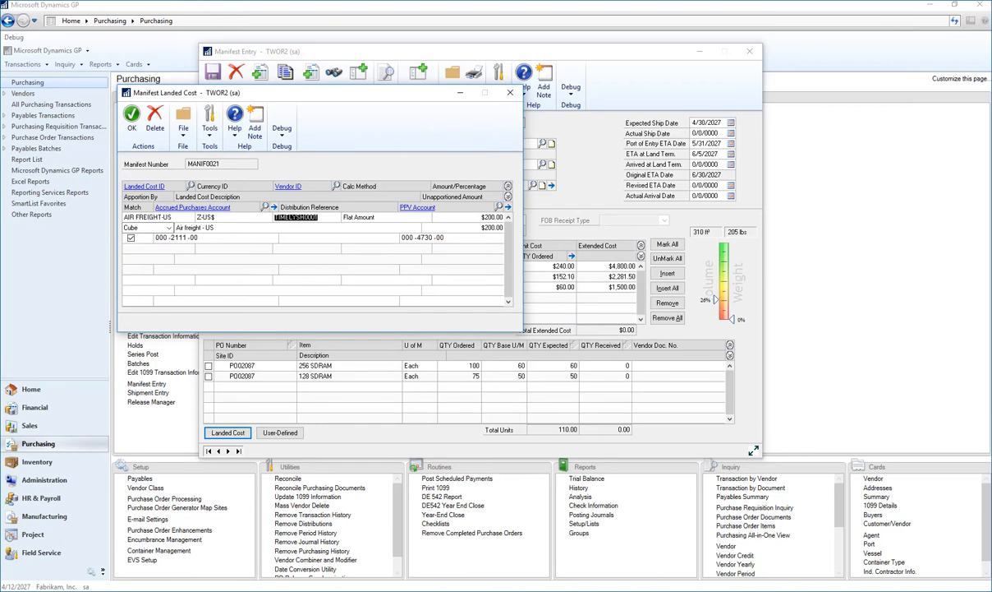
pyautogui.click(169, 228)
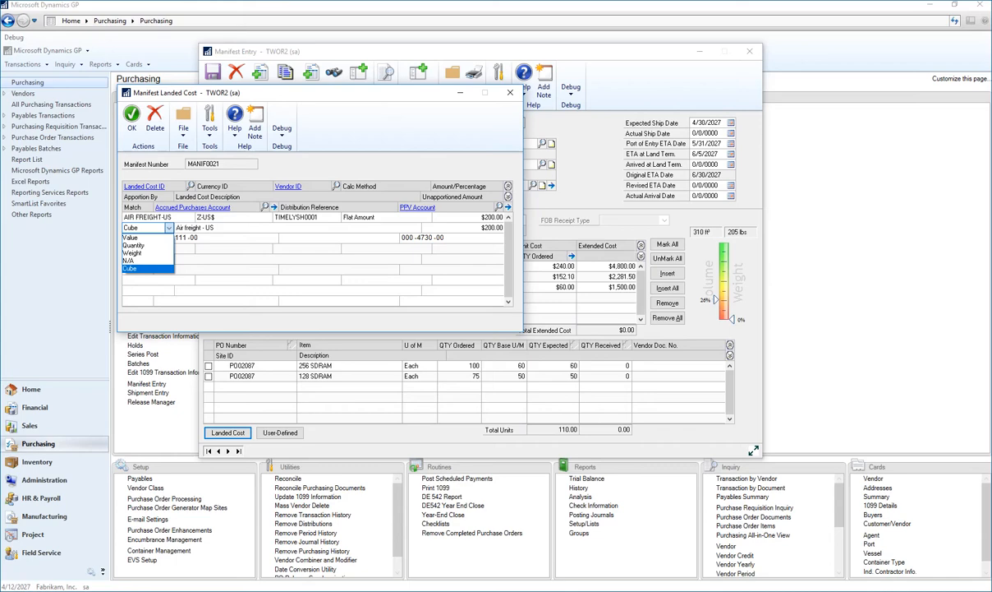
pyautogui.click(130, 268)
pyautogui.click(132, 121)
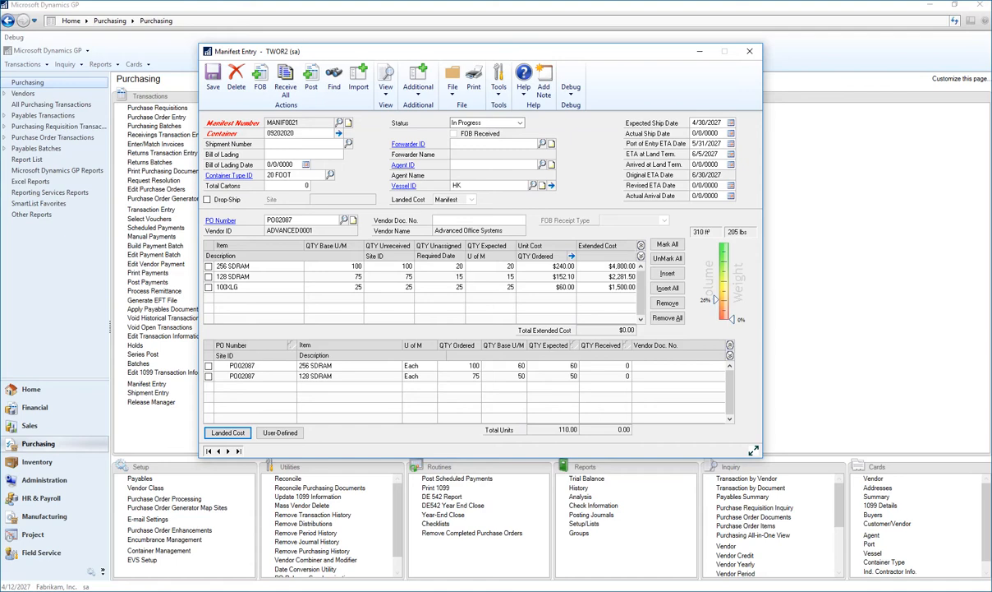
# - Add the 128 SDRAM line from the Carlson Specialties purchase order to the manifest and save it
pyautogui.click(344, 220)
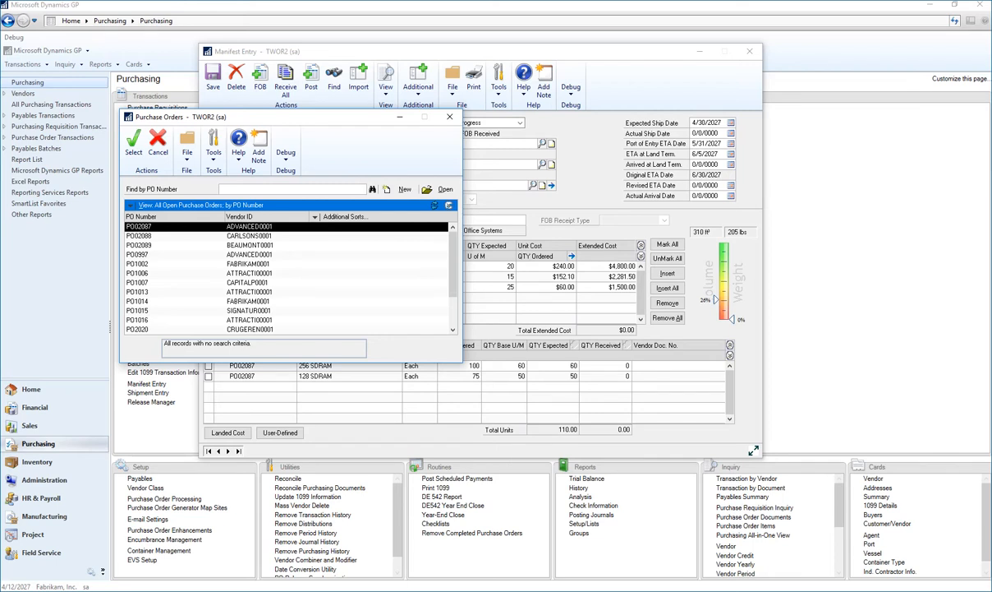
pyautogui.doubleClick(139, 236)
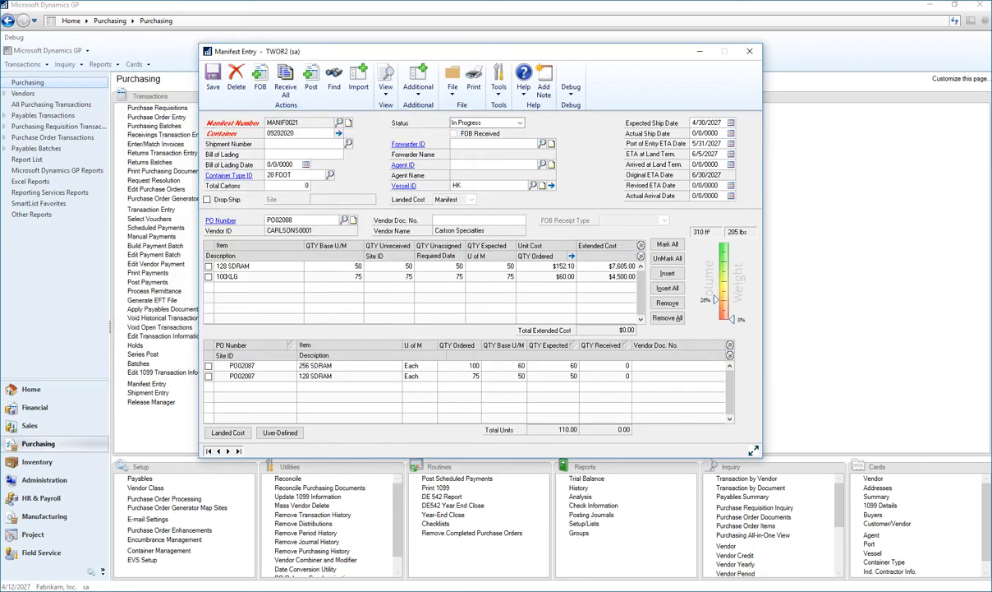
pyautogui.click(207, 266)
pyautogui.click(667, 273)
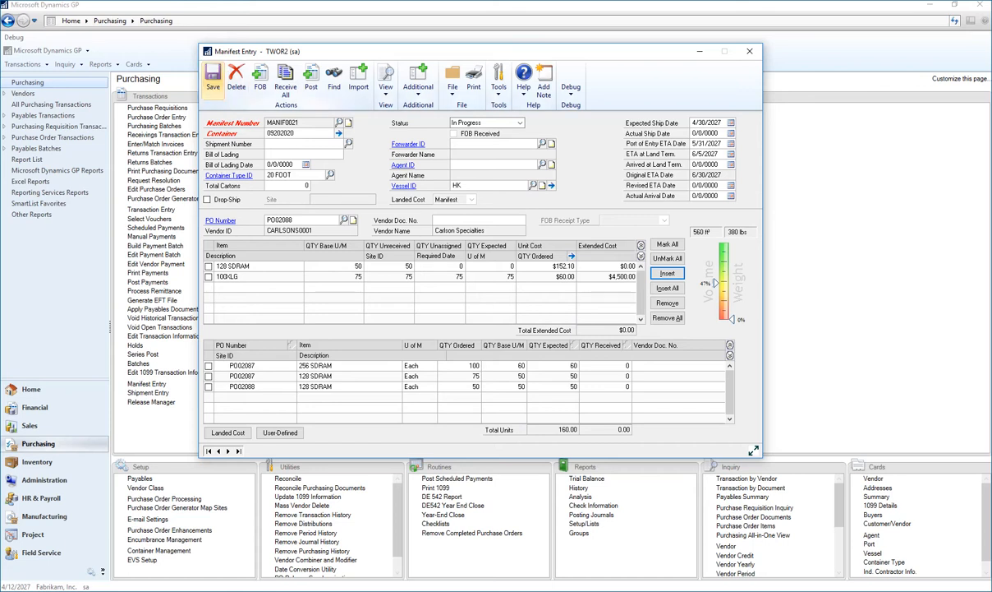
pyautogui.click(213, 79)
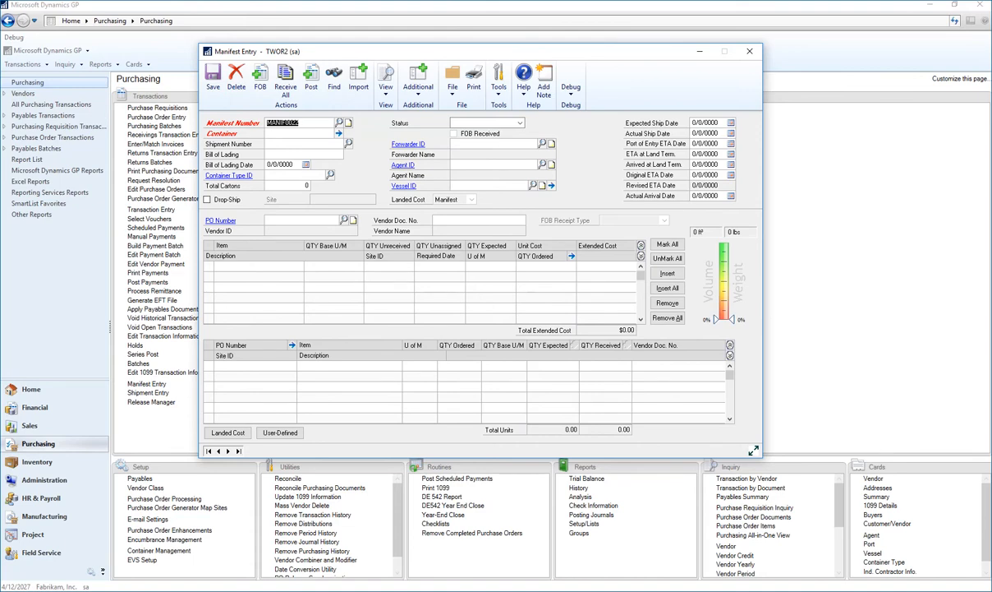
# - Reopen manifest MANIF0021 and set its actual ship date to 4/30/2027
pyautogui.click(339, 122)
pyautogui.scroll(3, 314, 280)
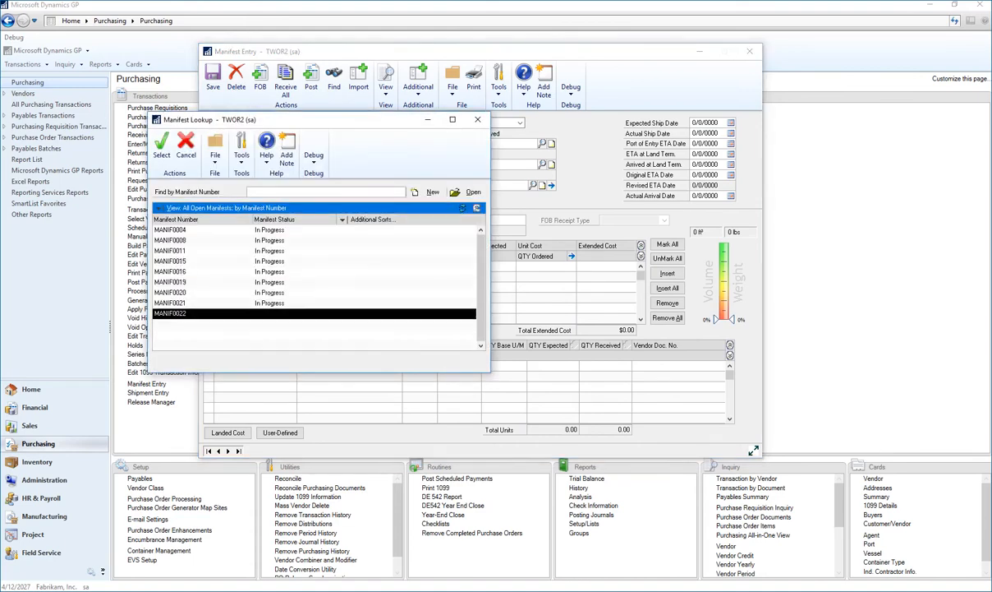
pyautogui.doubleClick(170, 303)
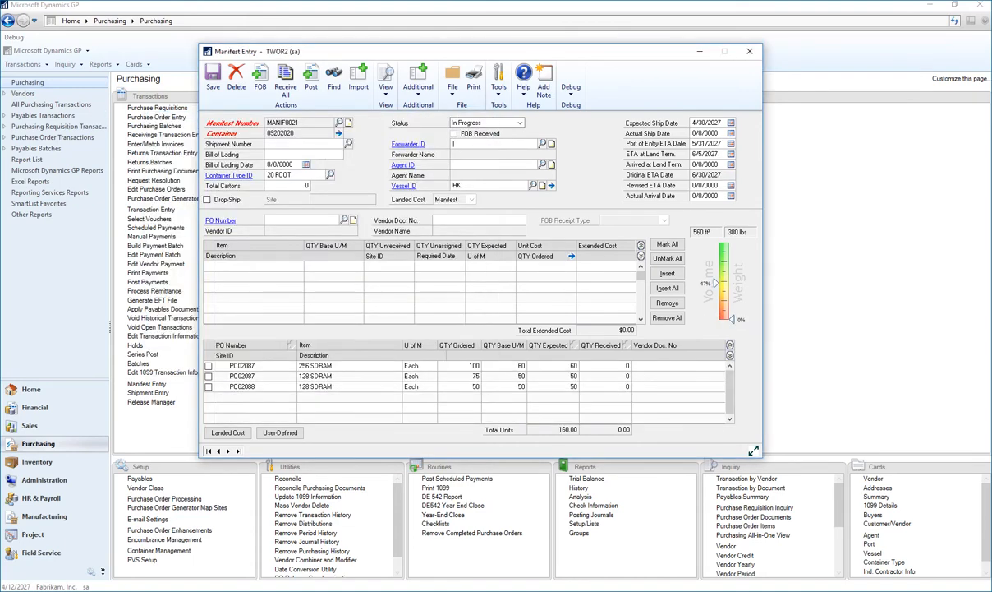
pyautogui.click(706, 133)
pyautogui.write('04302027')
pyautogui.press('Tab')
# - Set the revised ETA date to 6/25/2027 and use it as the promised date for all associated PO lines
pyautogui.click(706, 185)
pyautogui.write('06252027')
pyautogui.press('Tab')
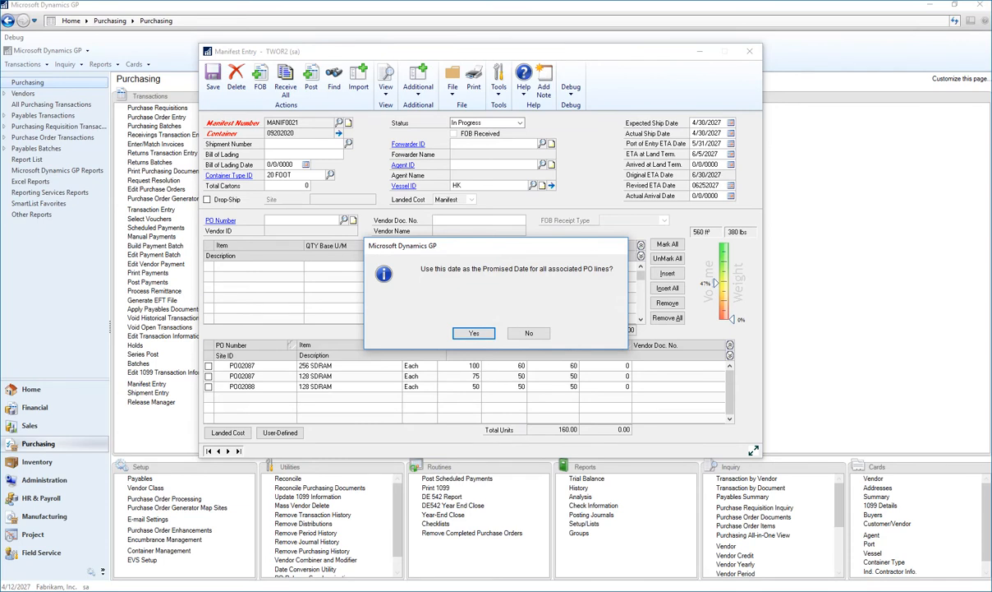
pyautogui.press('Return')
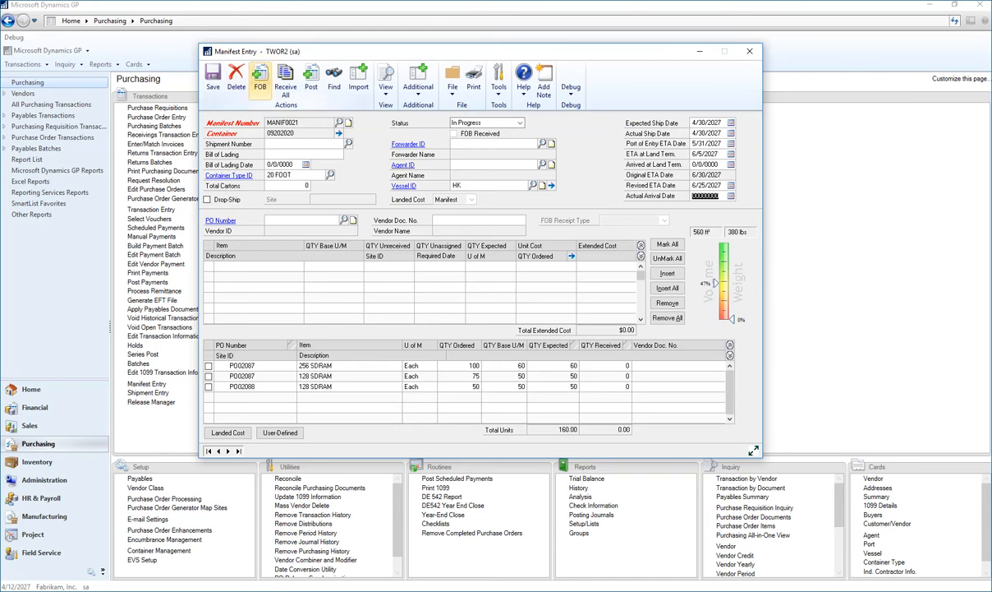
# - Process the FOB receipt for manifest MANIF0021, saving the changes, and close the manifest entry window
pyautogui.click(259, 82)
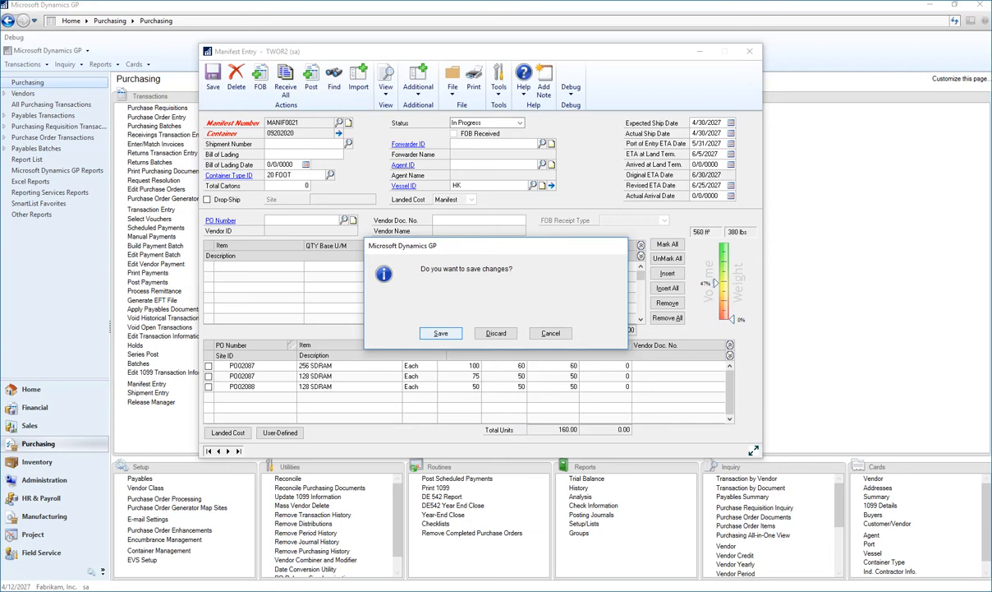
pyautogui.press('Return')
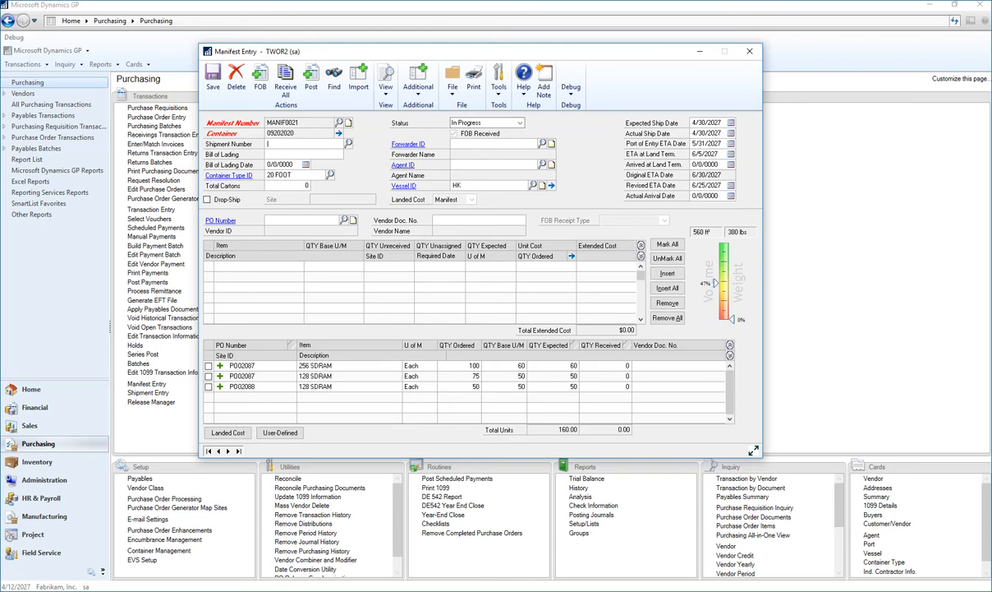
pyautogui.click(213, 78)
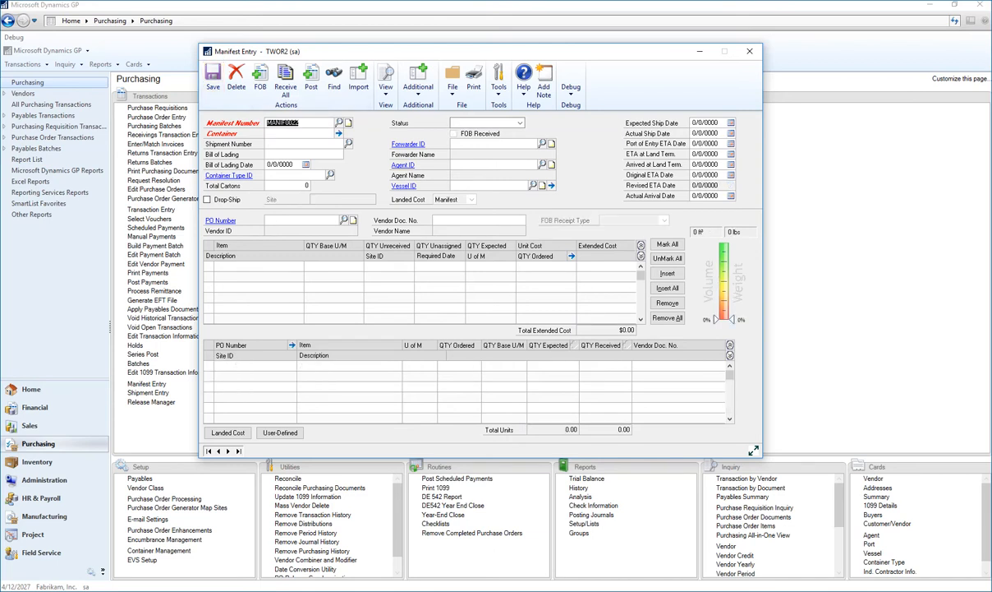
pyautogui.click(749, 51)
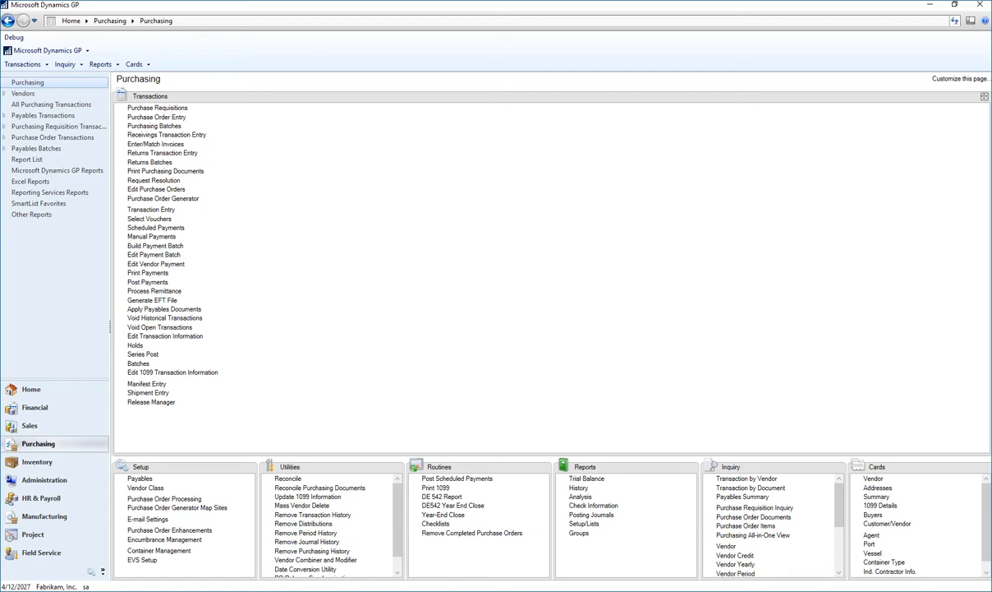
# - Receive all lines of manifest MANIF0021, entering a received quantity of 45 for the 128 SDRAM line from Carlson Specialties
pyautogui.click(149, 384)
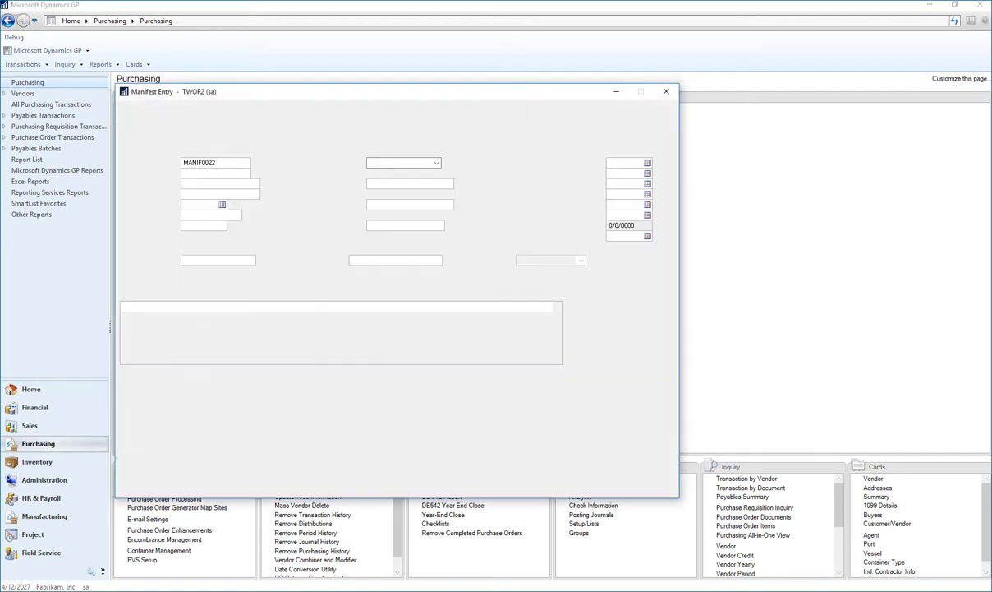
pyautogui.click(217, 162)
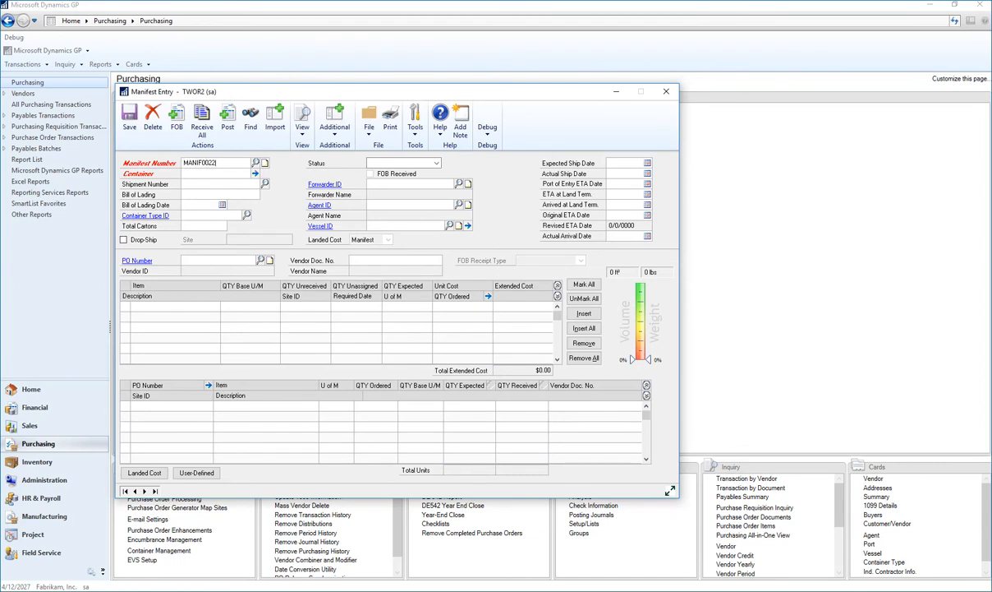
pyautogui.press('Tab')
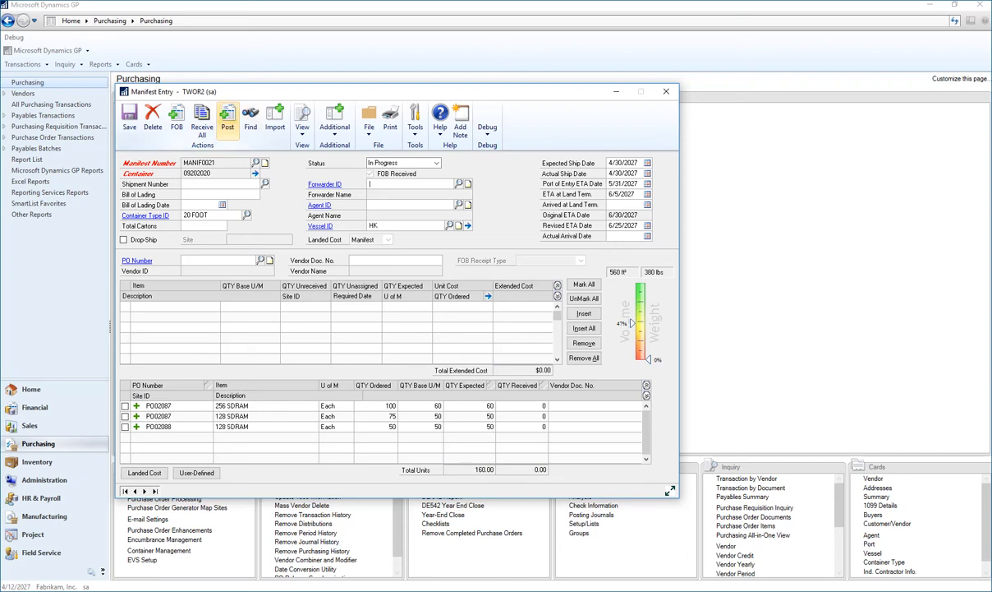
pyautogui.click(202, 122)
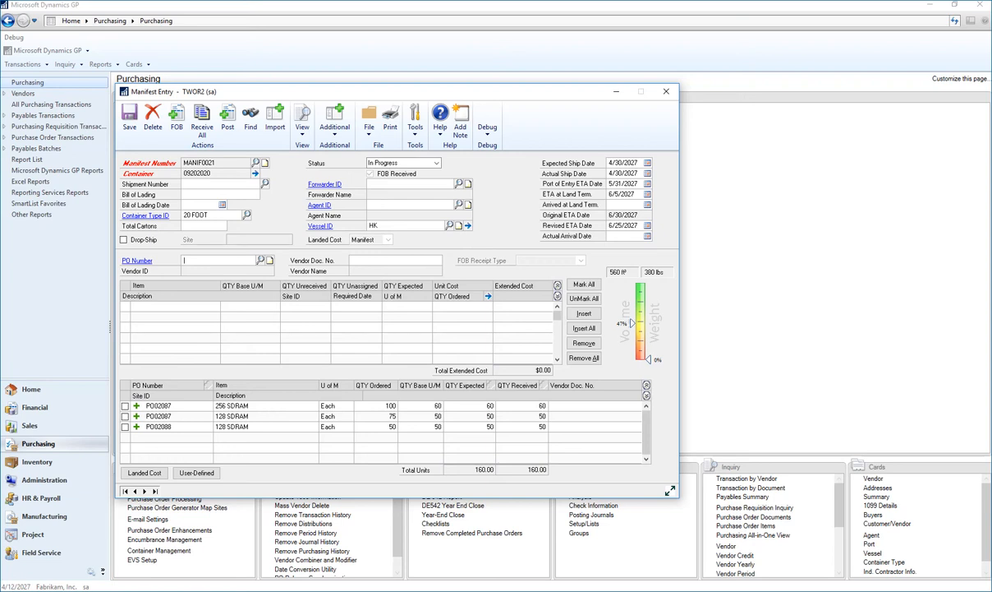
pyautogui.click(543, 427)
pyautogui.write('45')
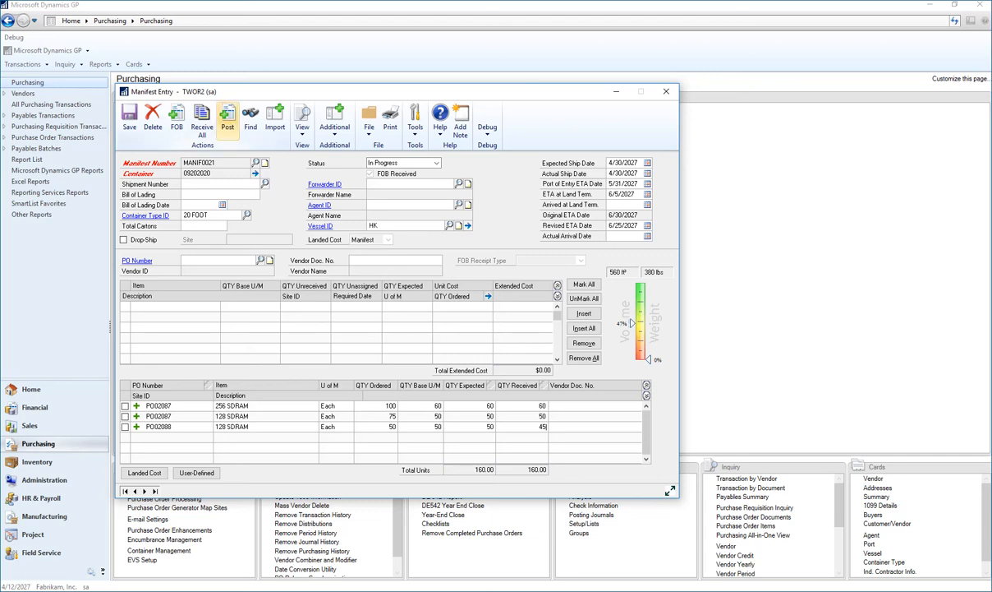
# - Post manifest MANIF0021 despite the received quantity difference, review its posting journal, and close the manifest entry window
pyautogui.click(227, 120)
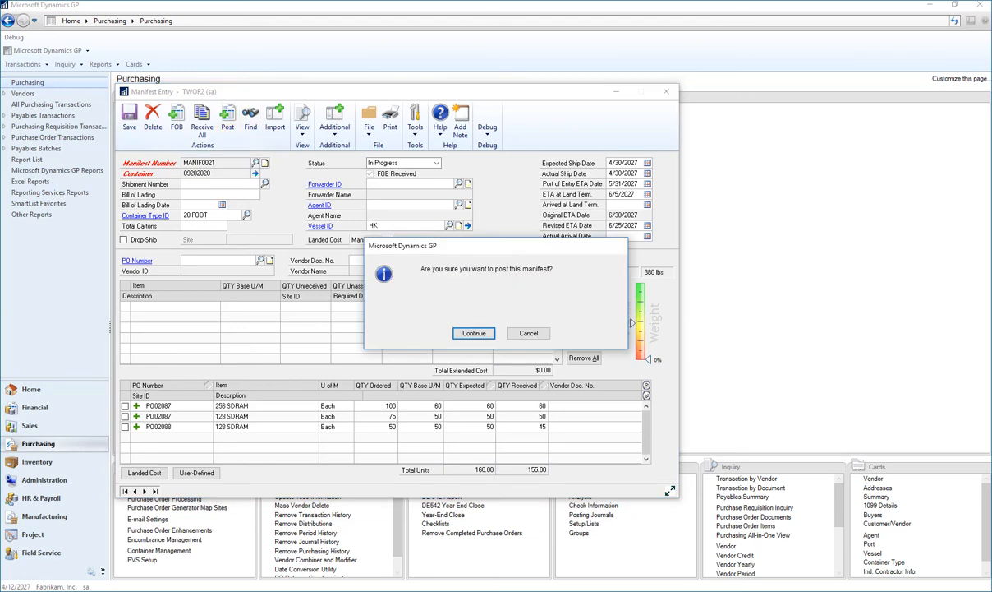
pyautogui.click(475, 333)
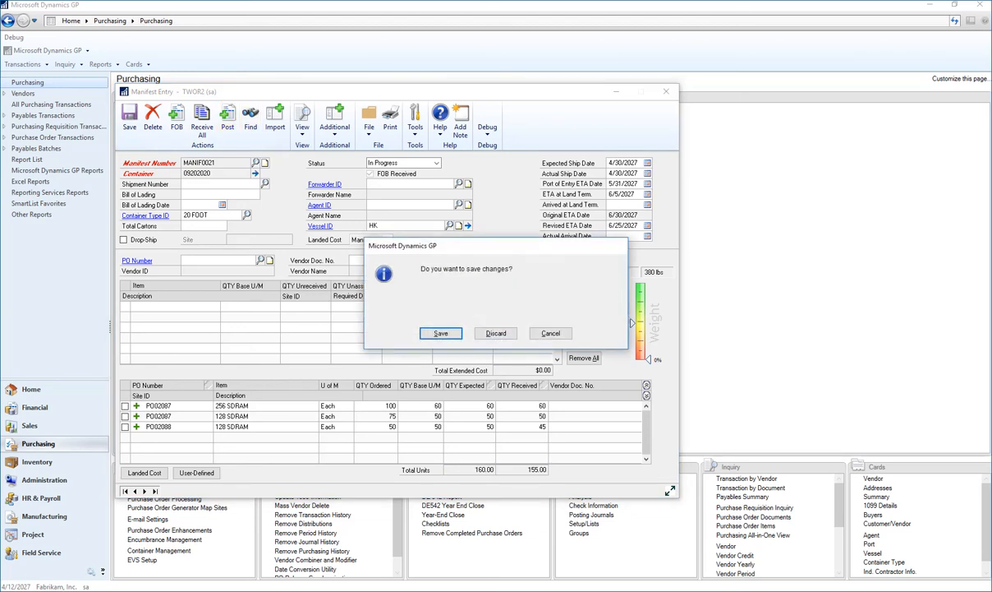
pyautogui.press('Return')
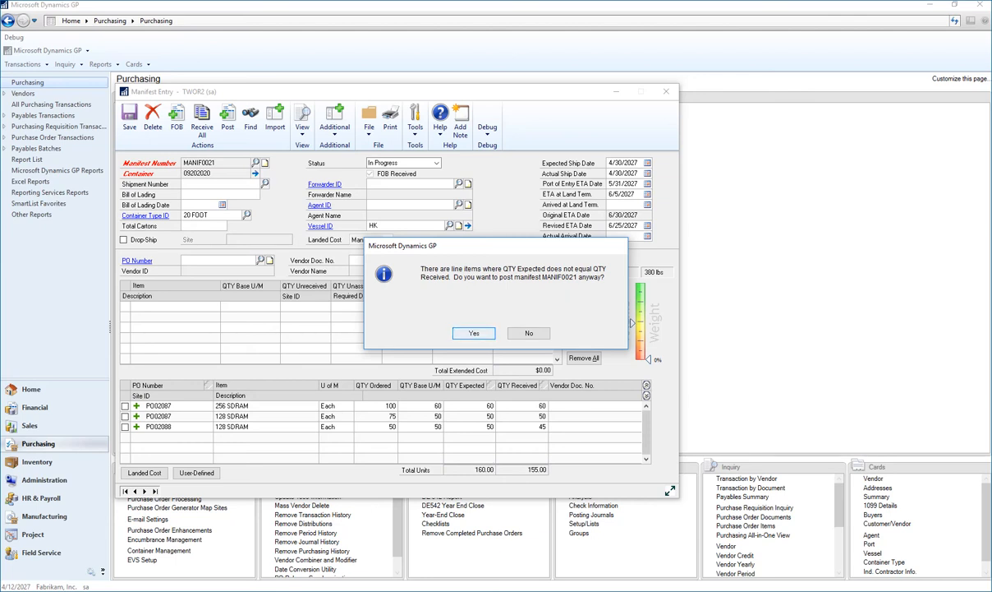
pyautogui.click(474, 333)
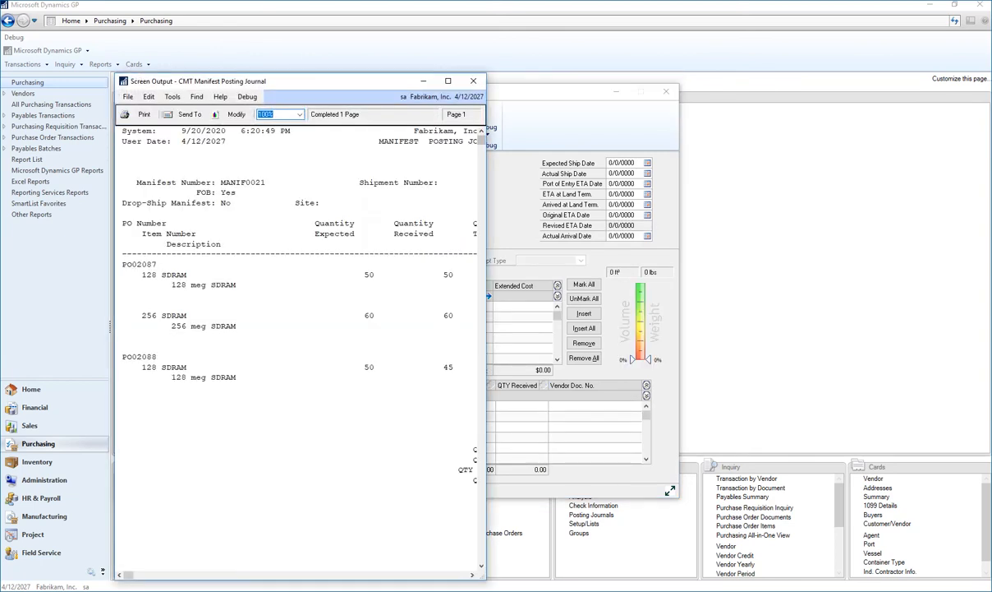
pyautogui.moveTo(486, 328); pyautogui.dragTo(756, 329)
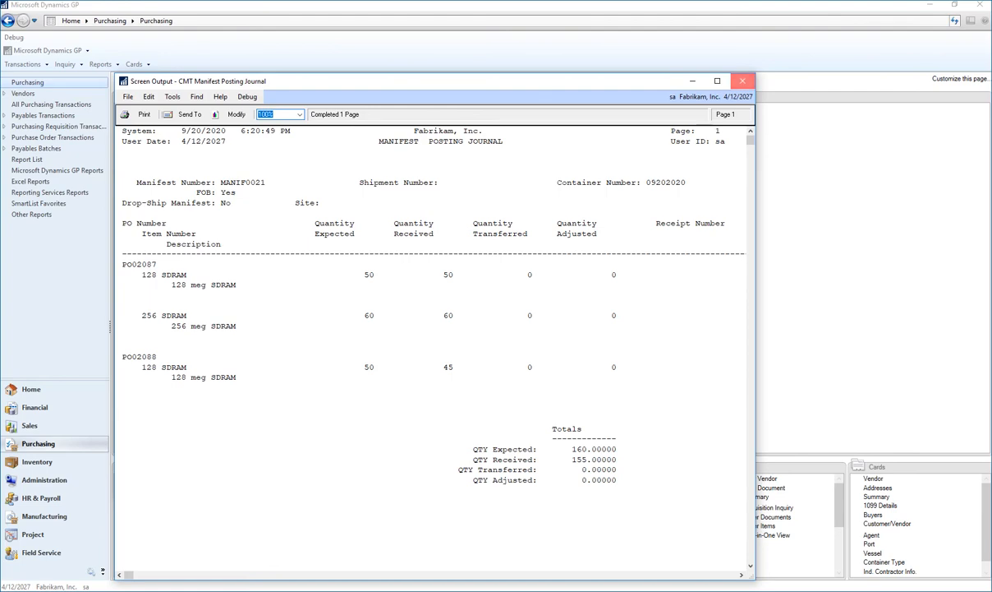
pyautogui.click(742, 80)
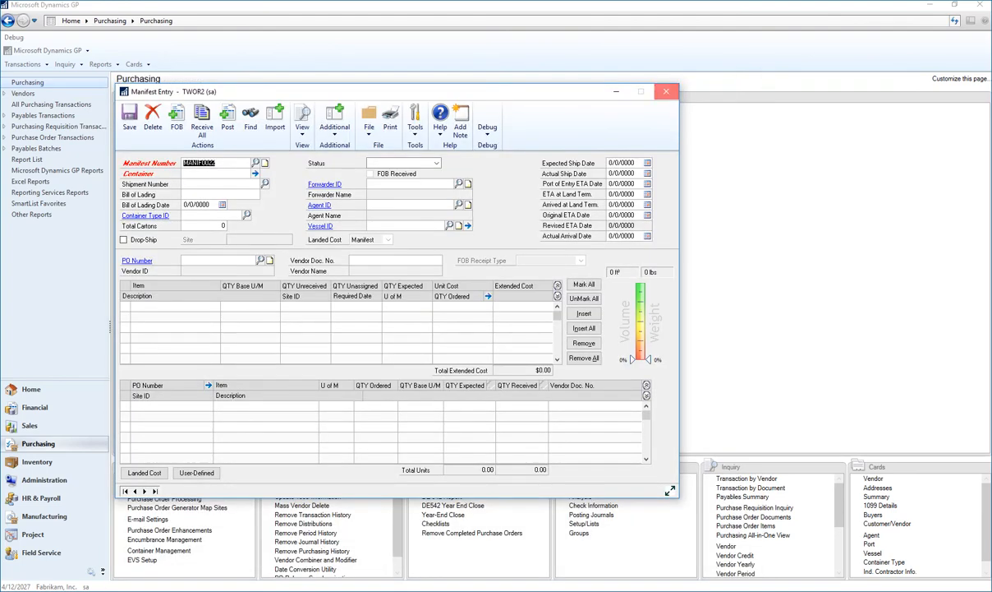
pyautogui.click(666, 91)
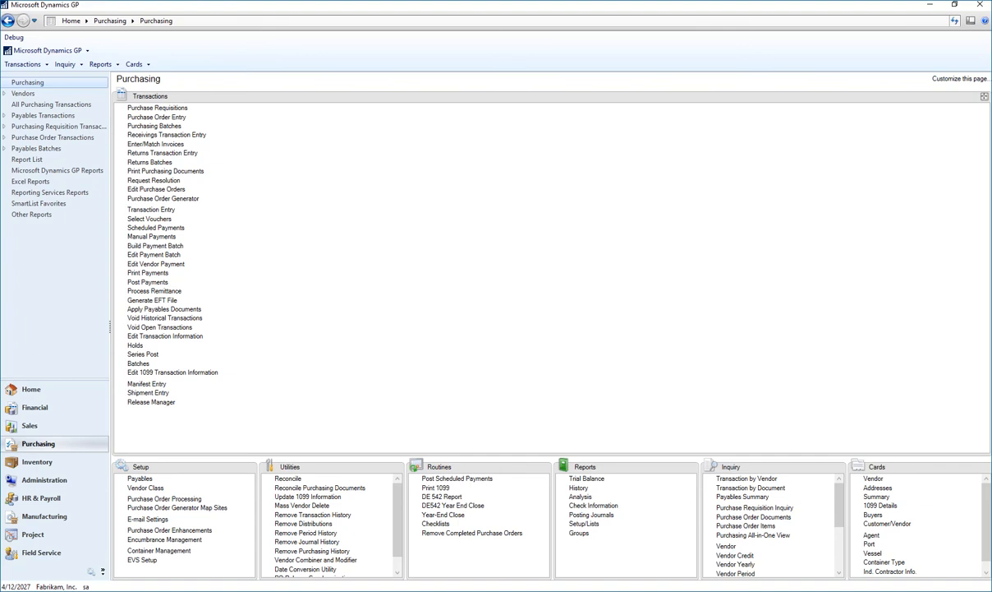
# - Look up the available batch IDs in Purchasing Batch Entry, then close the lookup and the batch window without selecting one
pyautogui.click(154, 125)
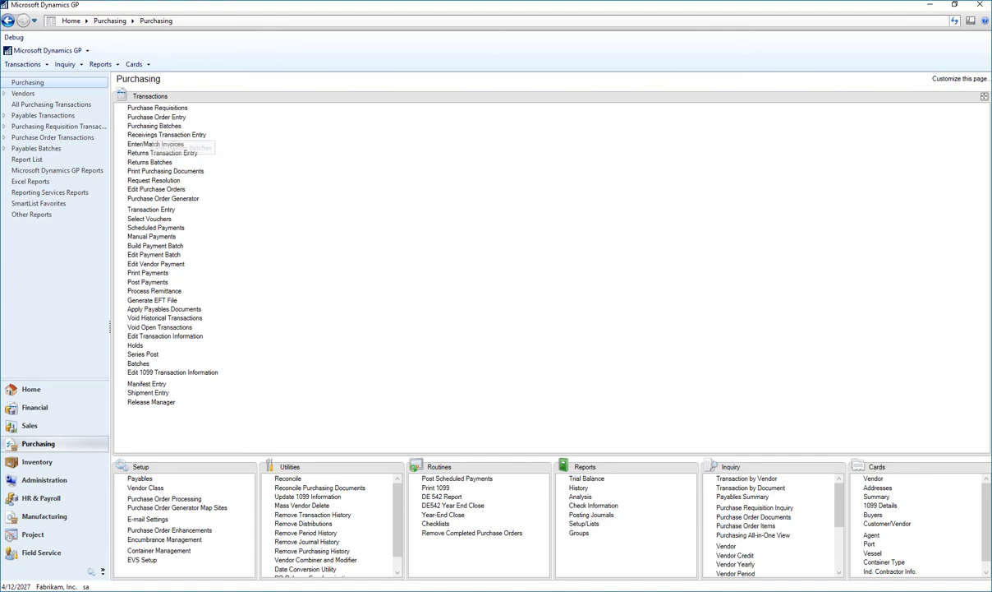
pyautogui.click(278, 208)
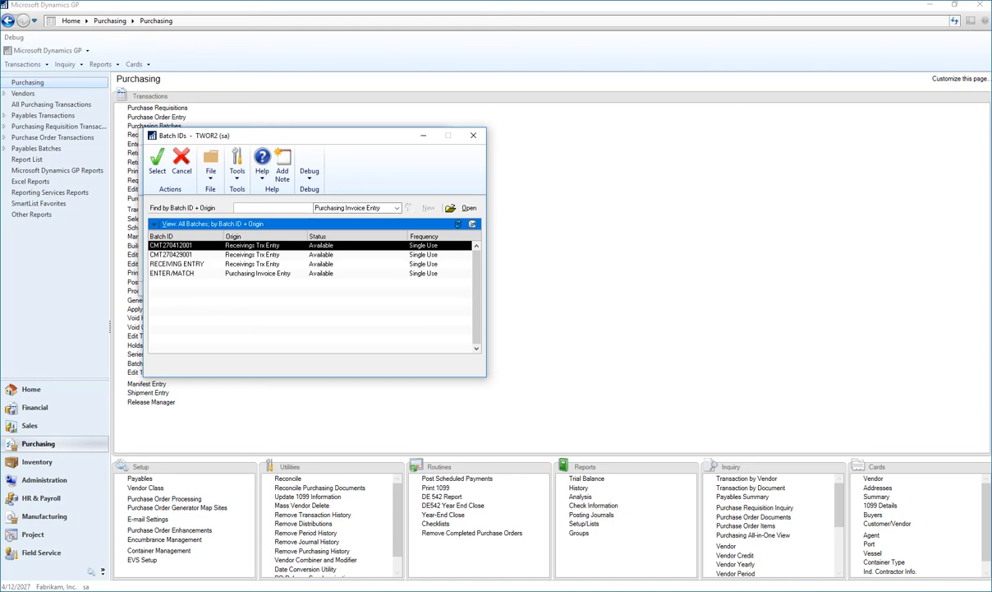
pyautogui.click(474, 135)
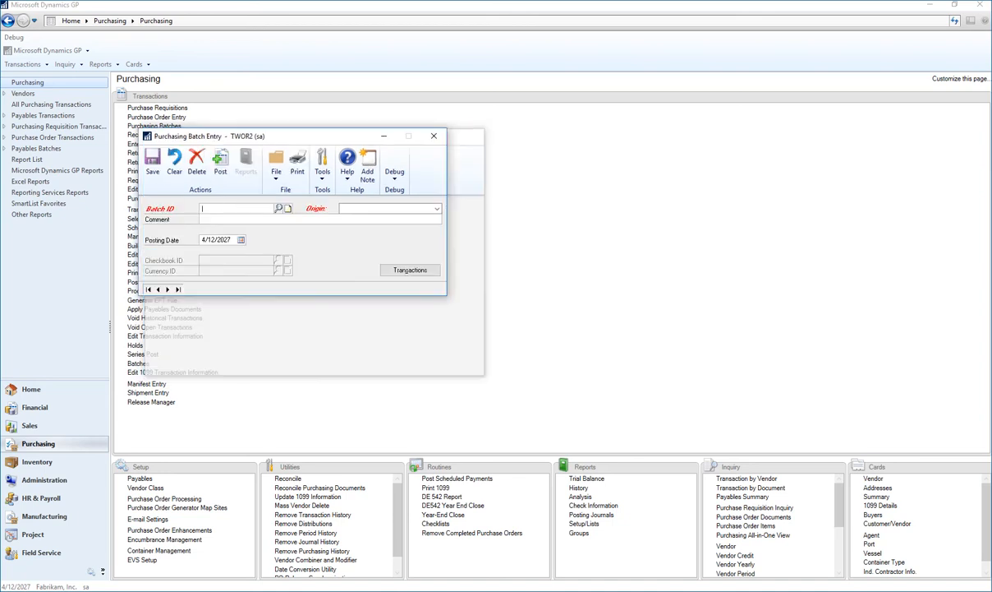
pyautogui.click(434, 136)
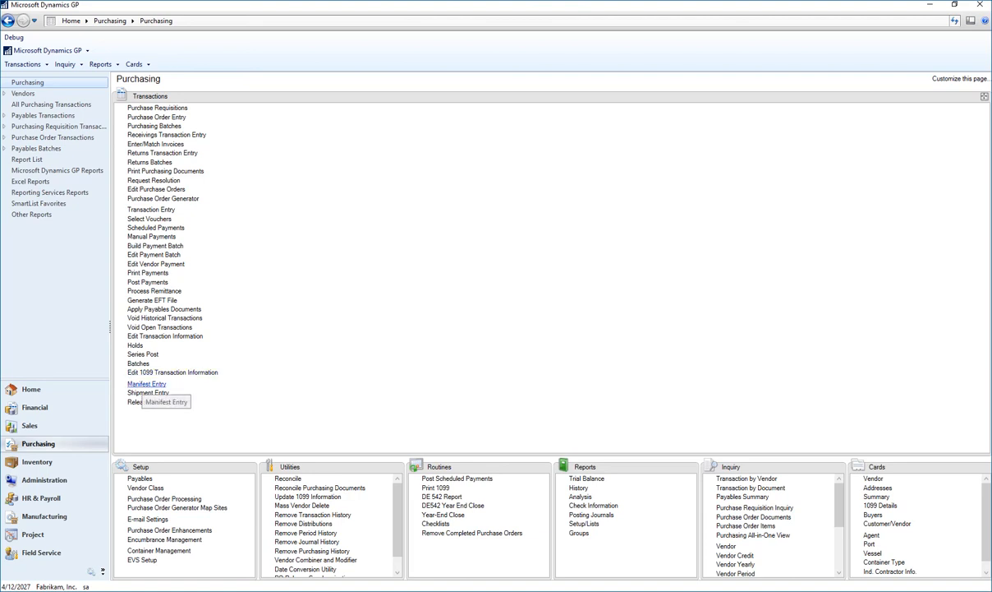
# - View the Shipment Entry window with its container and manifest lines, and close it without entering a shipment
pyautogui.click(146, 392)
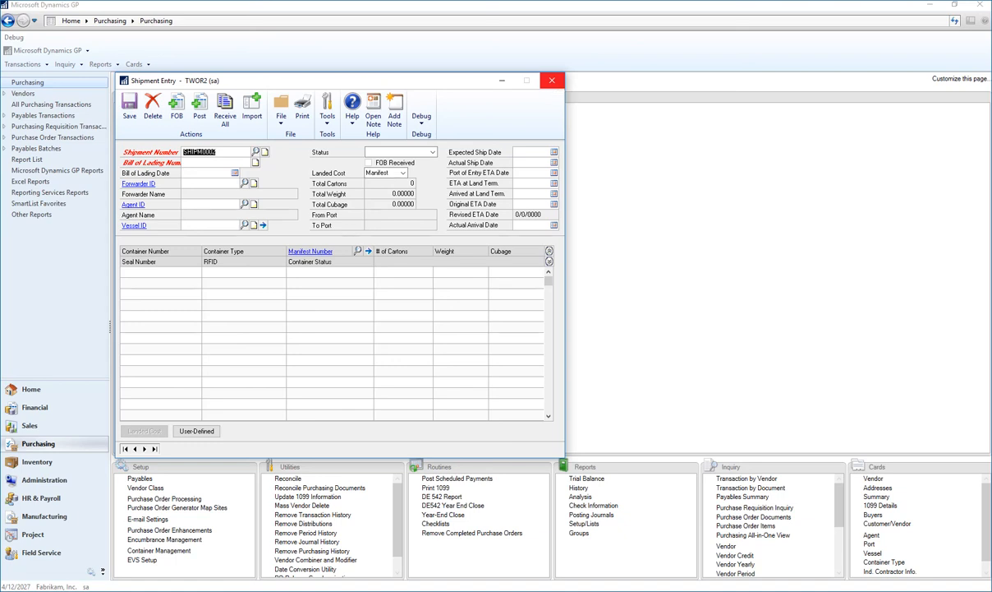
pyautogui.click(552, 80)
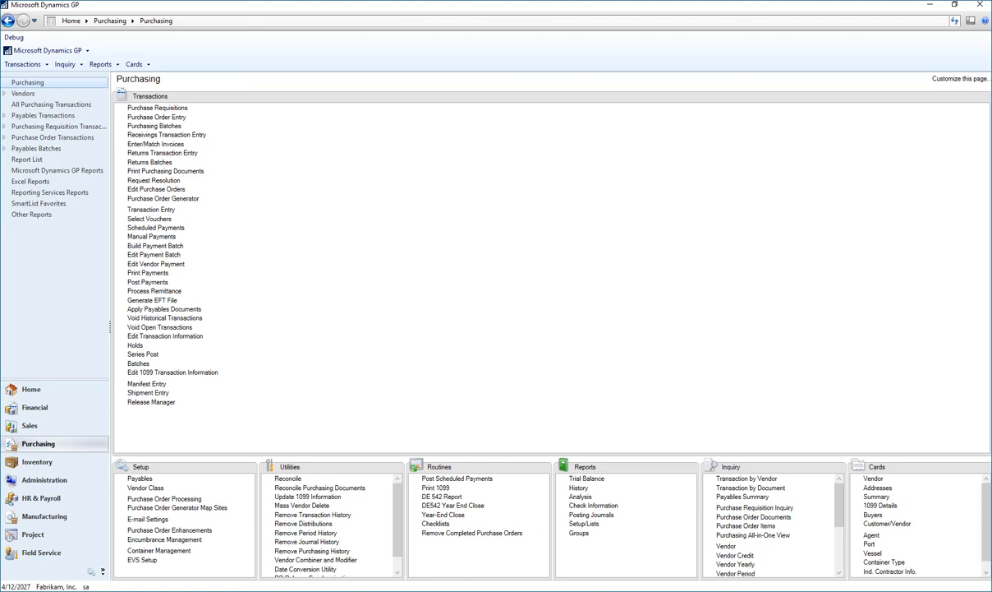
pyautogui.click(950, 585)
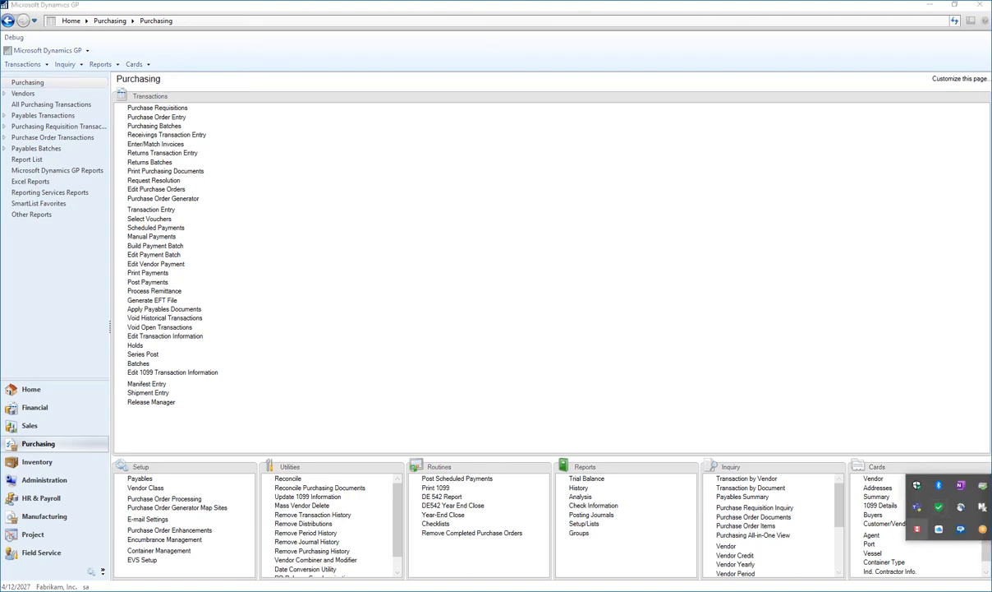